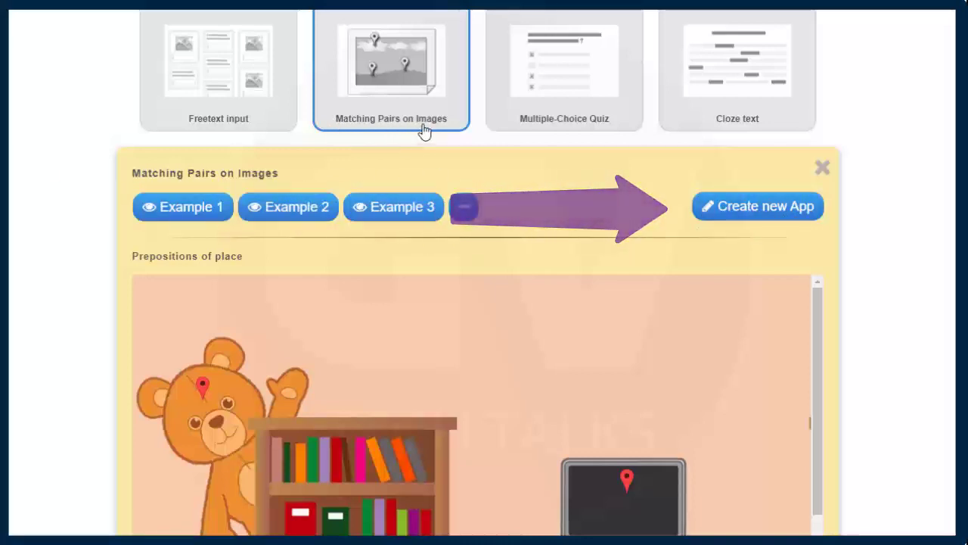
Create a new Matching Pairs on Images app and set its title to "Countires"
{"action": "left_click", "coordinate": [785, 218]}
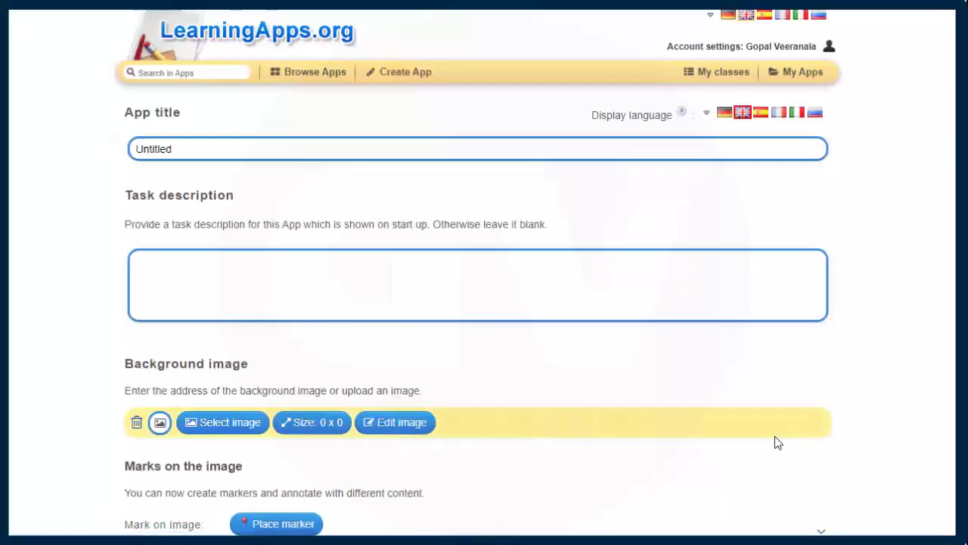
{"action": "left_click", "coordinate": [188, 265]}
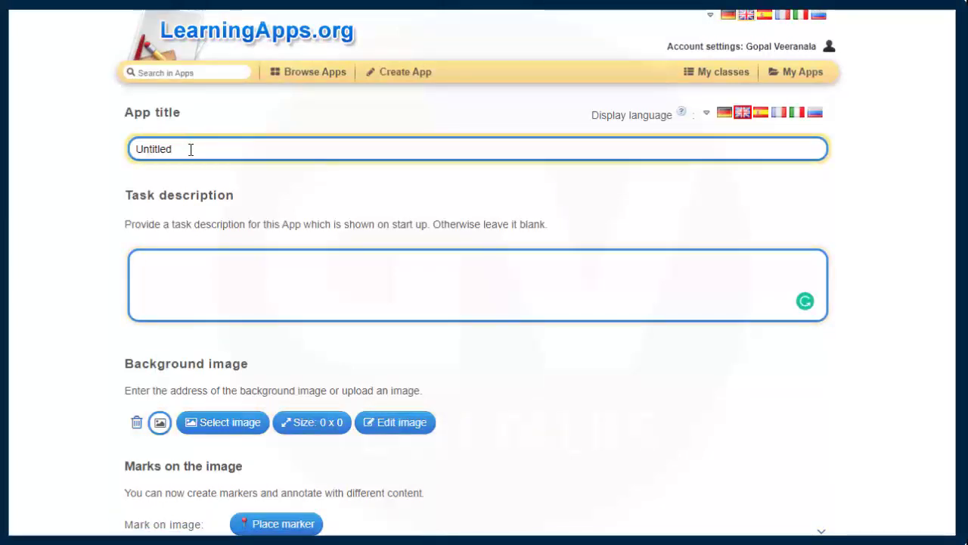
{"action": "left_click", "coordinate": [177, 273]}
{"action": "left_click", "coordinate": [192, 149]}
{"action": "double_click", "coordinate": [193, 150]}
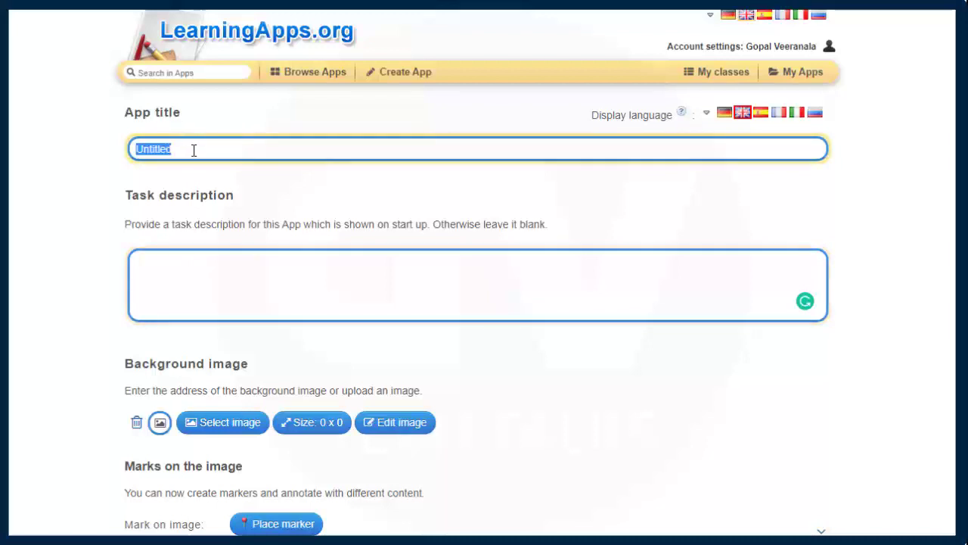
{"action": "left_click", "coordinate": [200, 287]}
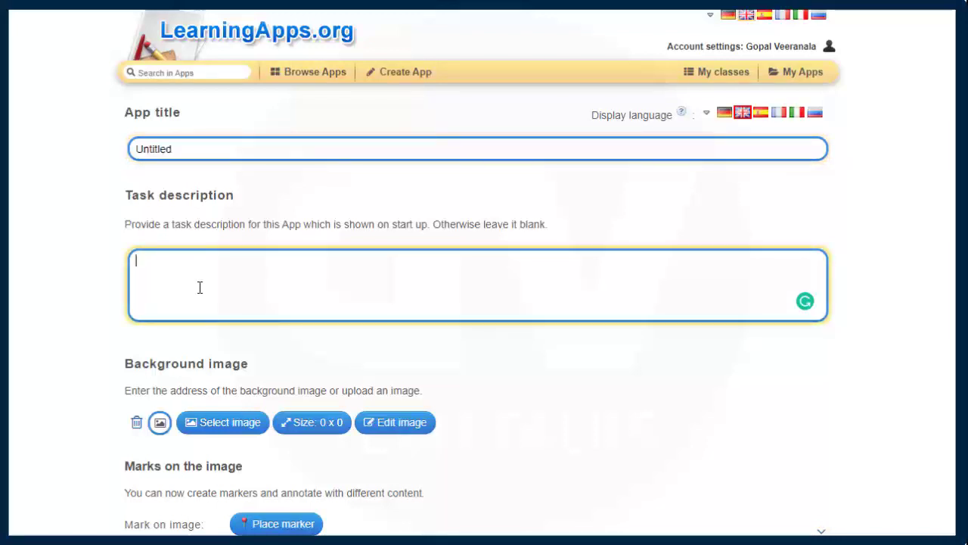
{"action": "left_click", "coordinate": [188, 149]}
{"action": "left_click", "coordinate": [201, 301]}
{"action": "left_click_drag", "start_coordinate": [184, 152], "coordinate": [105, 160]}
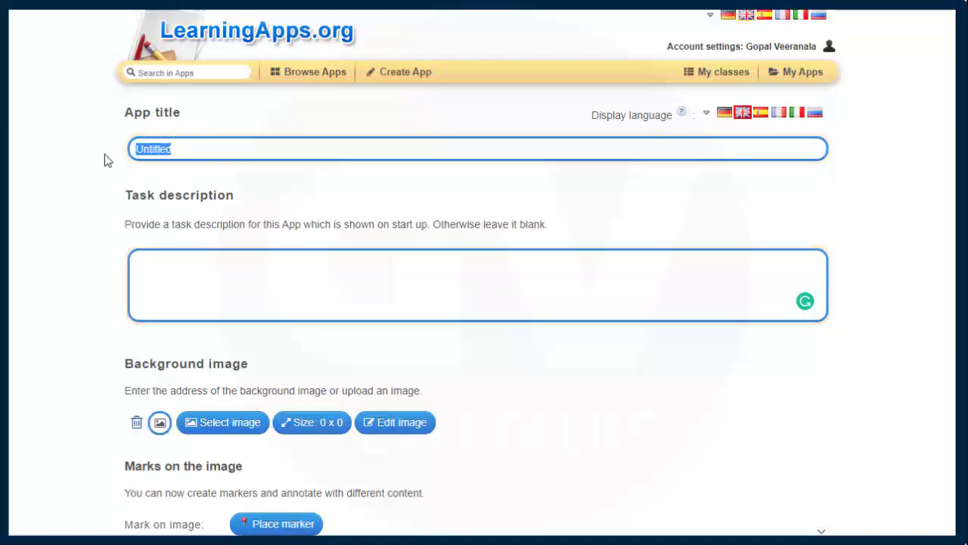
{"action": "type", "text": "Countires"}
Enter "Identify given countries on the World Map" as the task description
{"action": "key", "text": "Tab"}
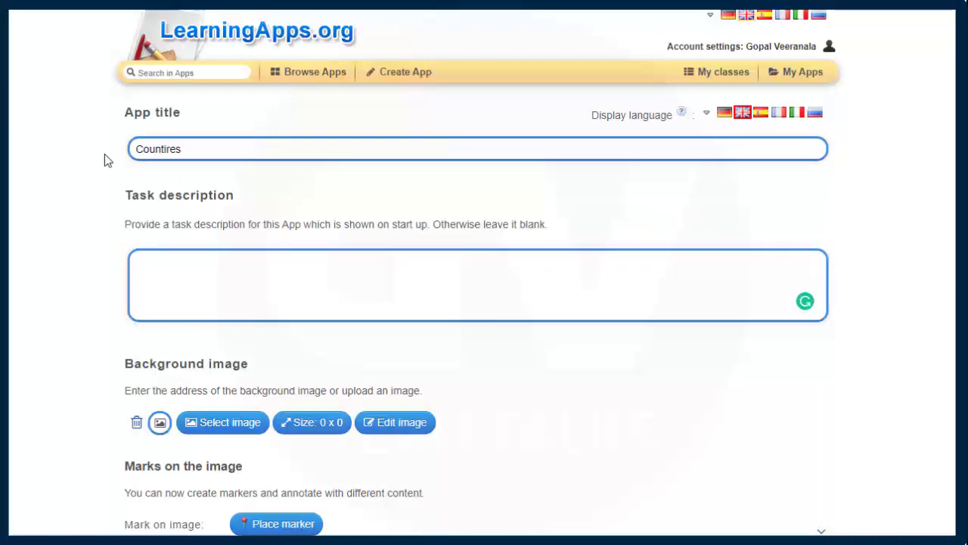
{"action": "type", "text": "Identify given countries"}
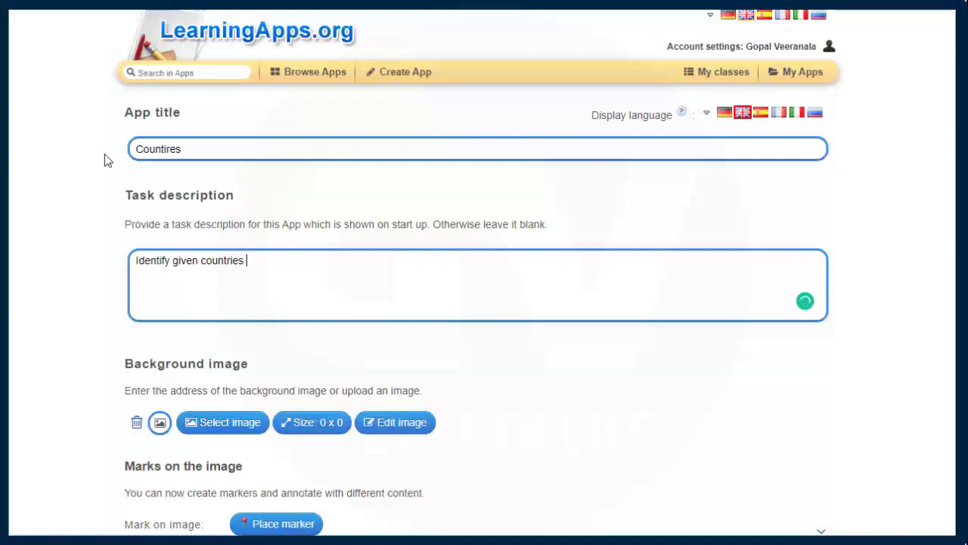
{"action": "type", "text": " on the World Map"}
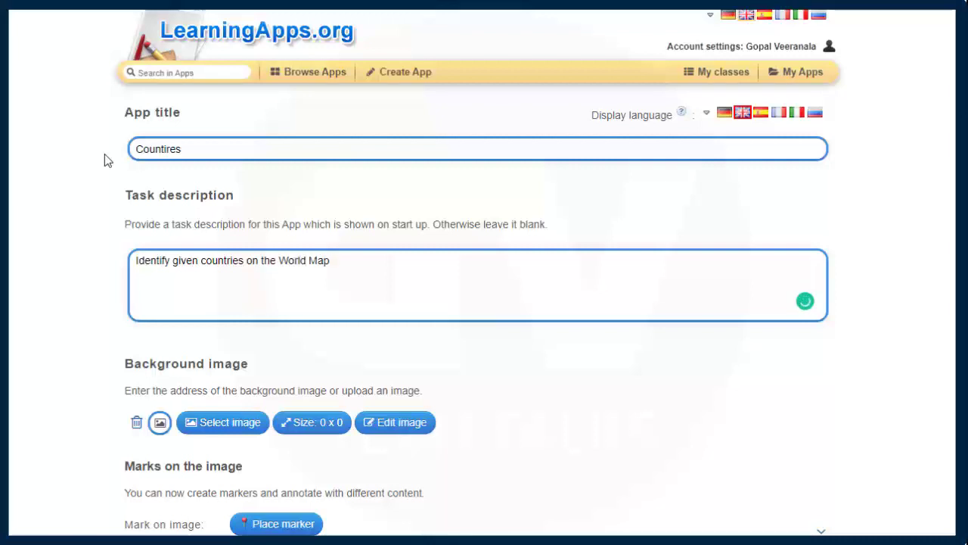
{"action": "left_click", "coordinate": [206, 152]}
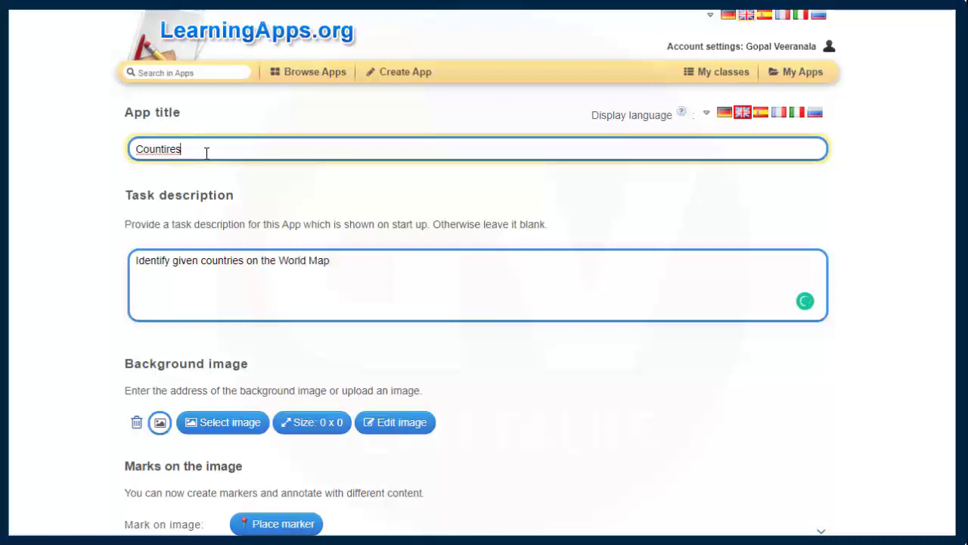
{"action": "left_click", "coordinate": [190, 284]}
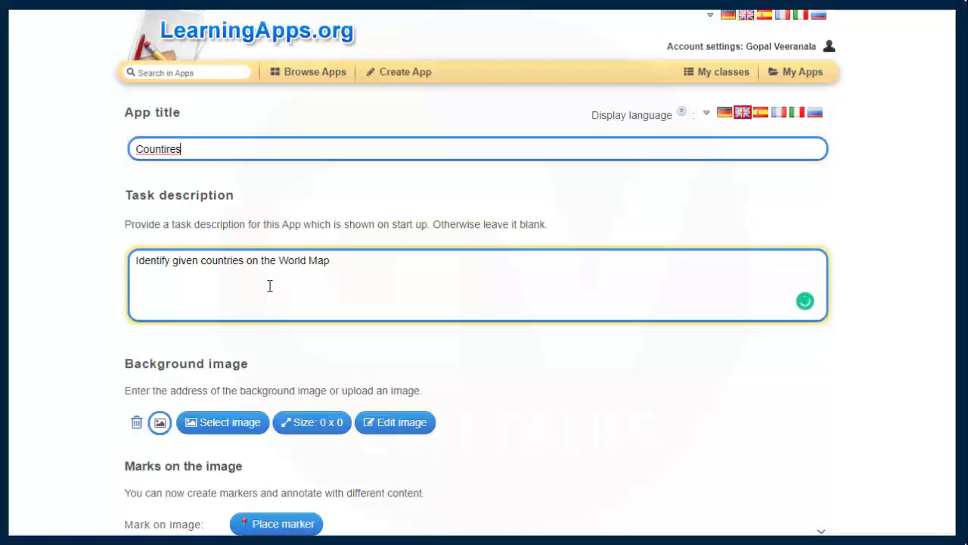
{"action": "left_click", "coordinate": [348, 149]}
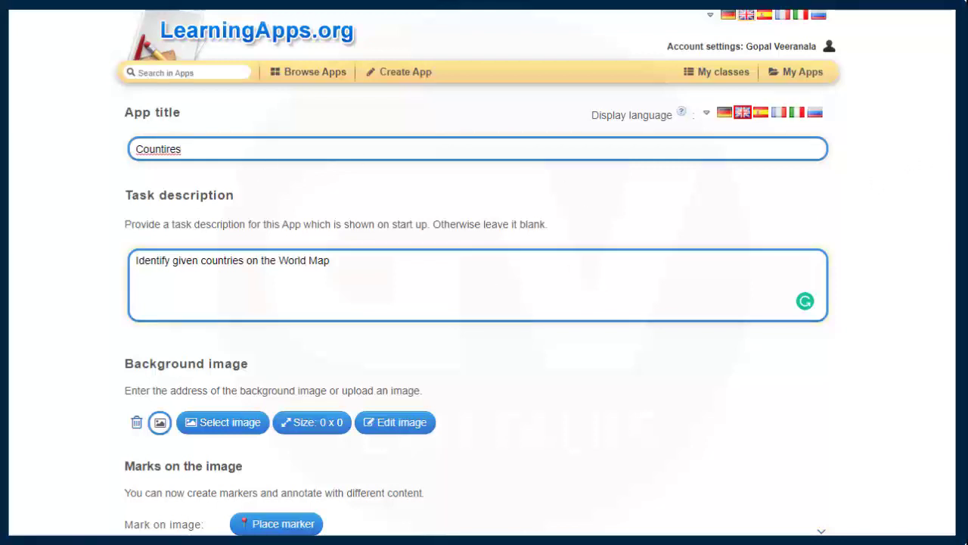
Look over the form's background image, image marks and answer option sections
{"action": "scroll", "coordinate": [953, 268], "scroll_direction": "down", "scroll_amount": 4}
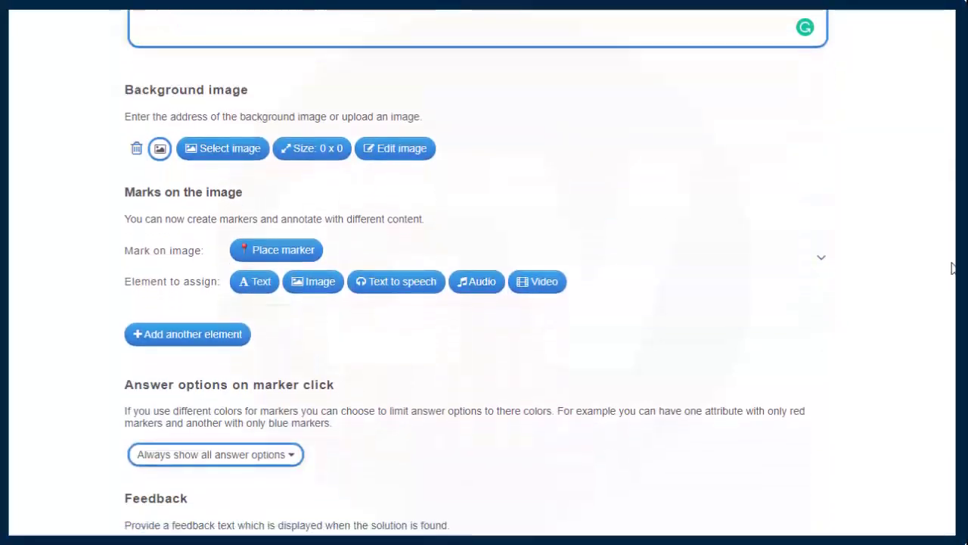
{"action": "scroll", "coordinate": [953, 268], "scroll_direction": "up", "scroll_amount": 1}
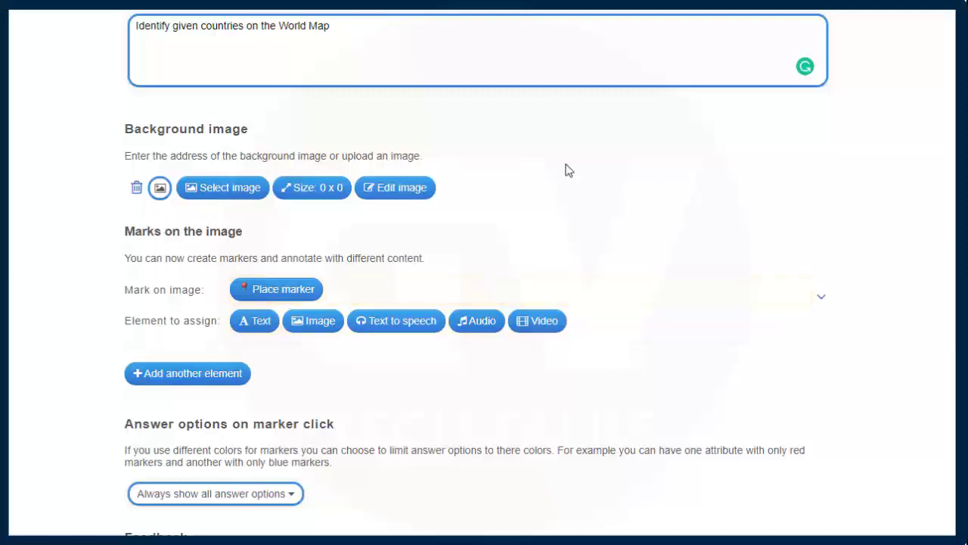
{"action": "scroll", "coordinate": [638, 205], "scroll_direction": "up", "scroll_amount": 3}
{"action": "scroll", "coordinate": [359, 153], "scroll_direction": "down", "scroll_amount": 2}
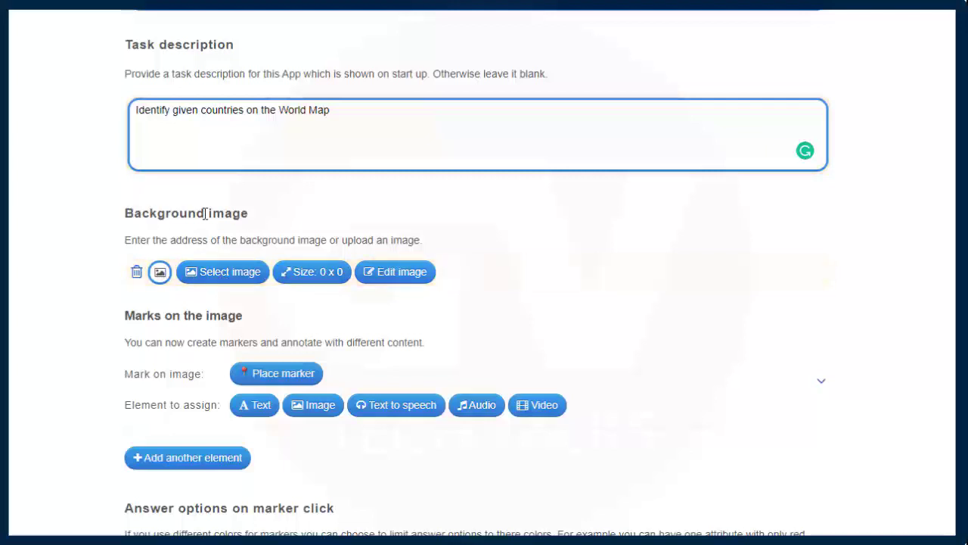
{"action": "triple_click", "coordinate": [176, 213]}
{"action": "triple_click", "coordinate": [194, 215]}
{"action": "left_click", "coordinate": [279, 212]}
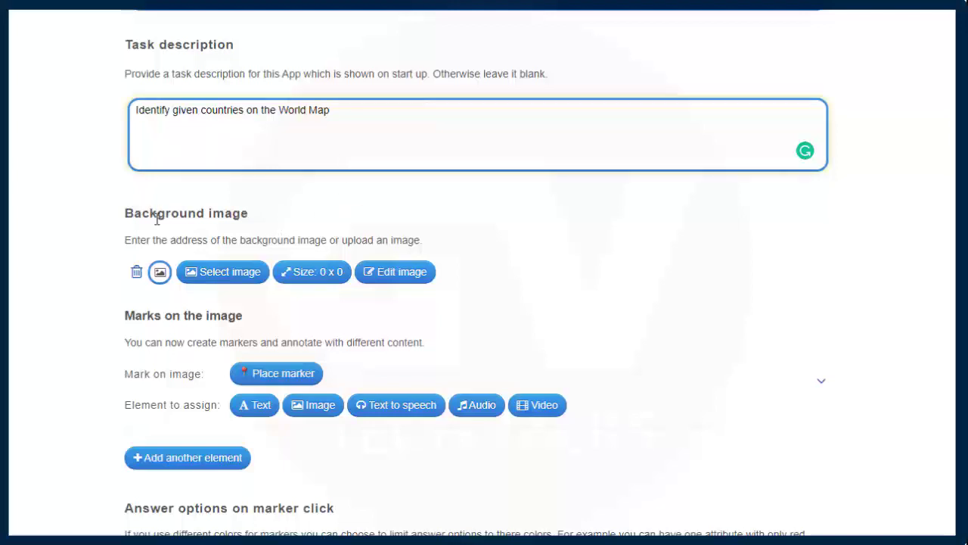
{"action": "left_click_drag", "start_coordinate": [116, 216], "coordinate": [301, 215]}
{"action": "left_click", "coordinate": [301, 220]}
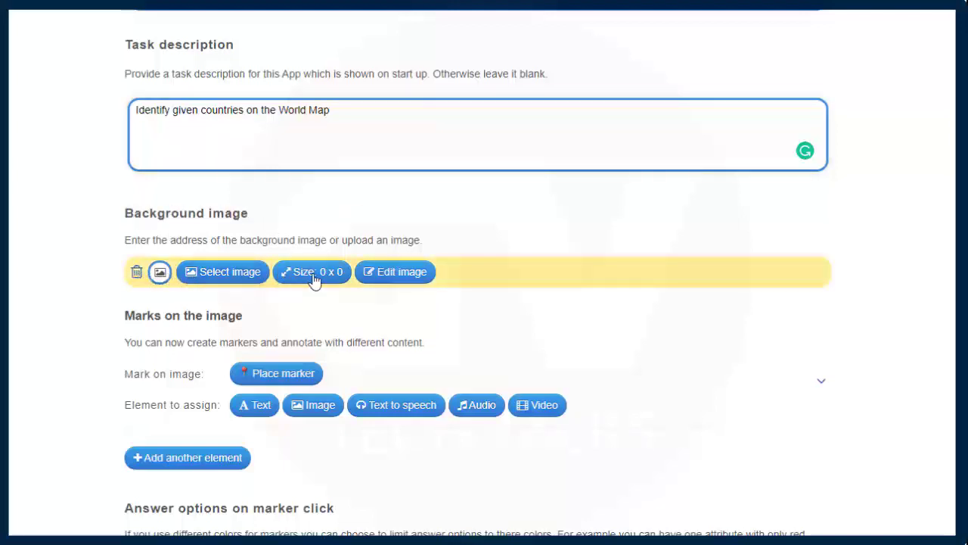
Start choosing a background image and search the online image library for "world"
{"action": "left_click", "coordinate": [241, 281]}
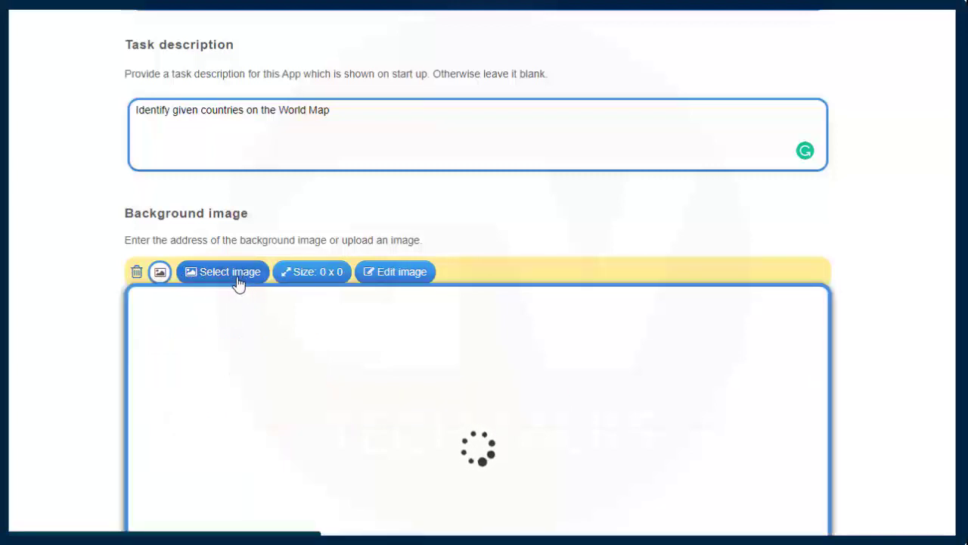
{"action": "scroll", "coordinate": [318, 270], "scroll_direction": "down", "scroll_amount": 1}
{"action": "scroll", "coordinate": [318, 270], "scroll_direction": "down", "scroll_amount": 1}
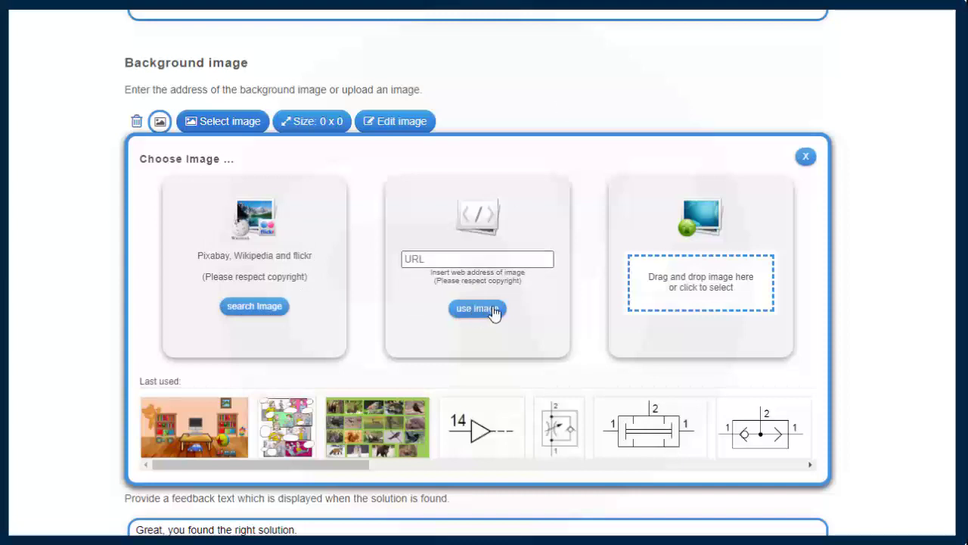
{"action": "left_click", "coordinate": [433, 261]}
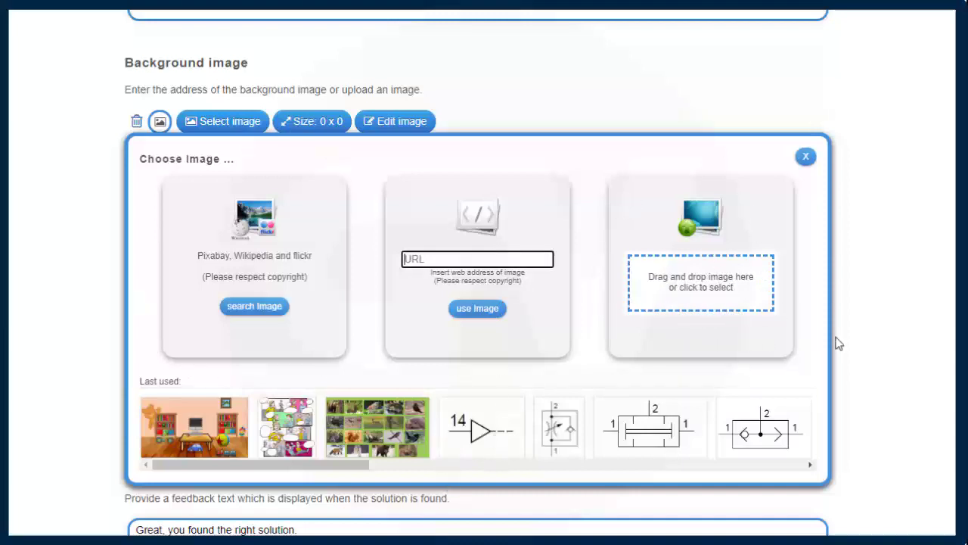
{"action": "left_click", "coordinate": [255, 307]}
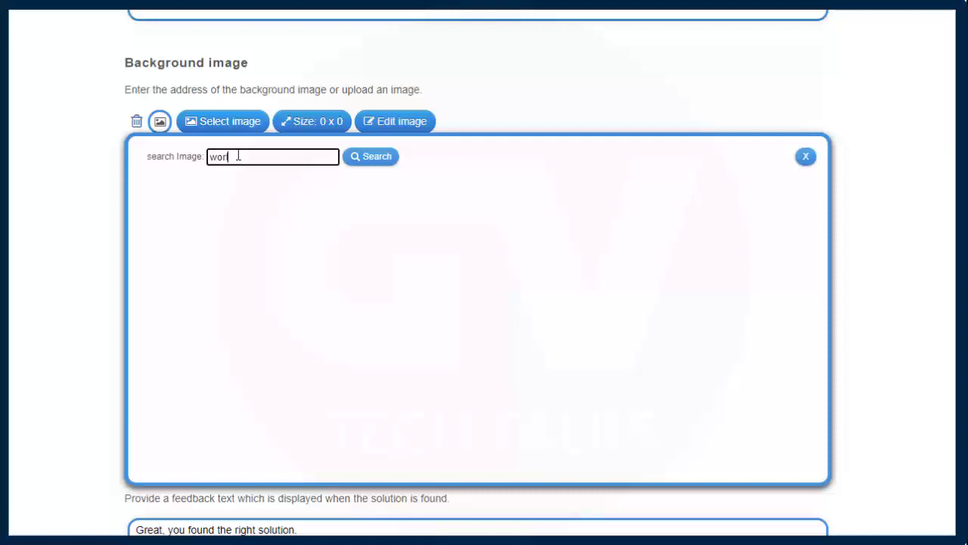
{"action": "left_click", "coordinate": [381, 163]}
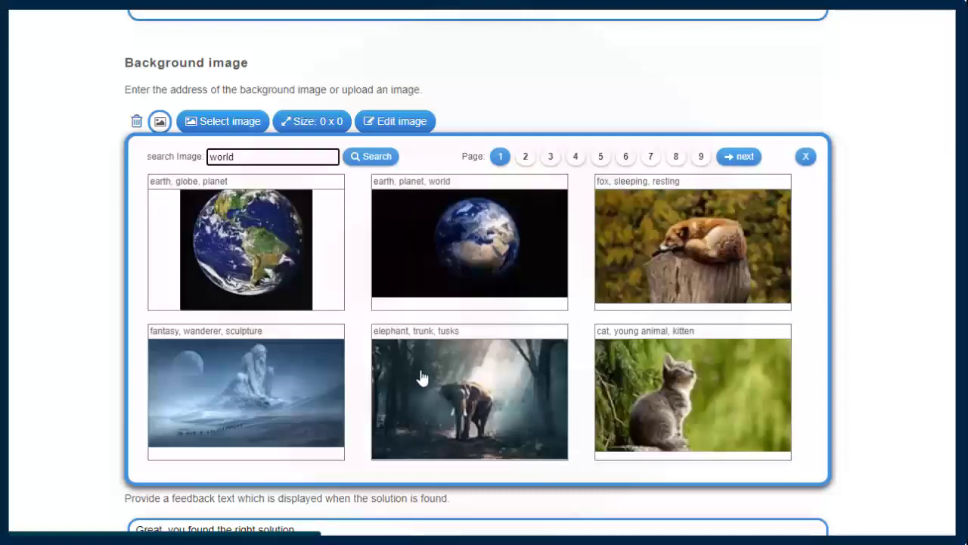
{"action": "scroll", "coordinate": [454, 356], "scroll_direction": "down", "scroll_amount": 4}
{"action": "scroll", "coordinate": [471, 325], "scroll_direction": "up", "scroll_amount": 3}
{"action": "scroll", "coordinate": [286, 143], "scroll_direction": "up", "scroll_amount": 1}
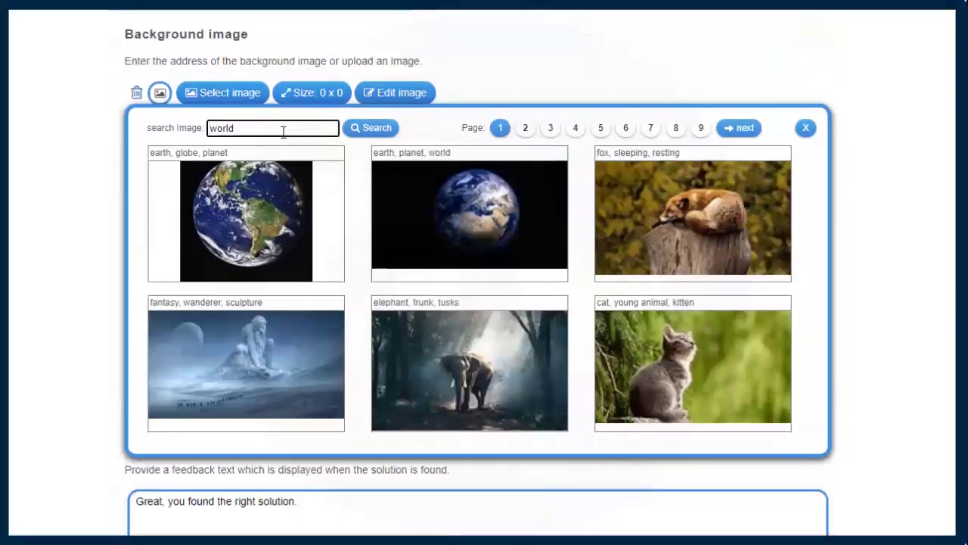
Refine the image search to "world map" and browse the results up to page 4
{"action": "type", "text": "p"}
{"action": "left_click", "coordinate": [379, 129]}
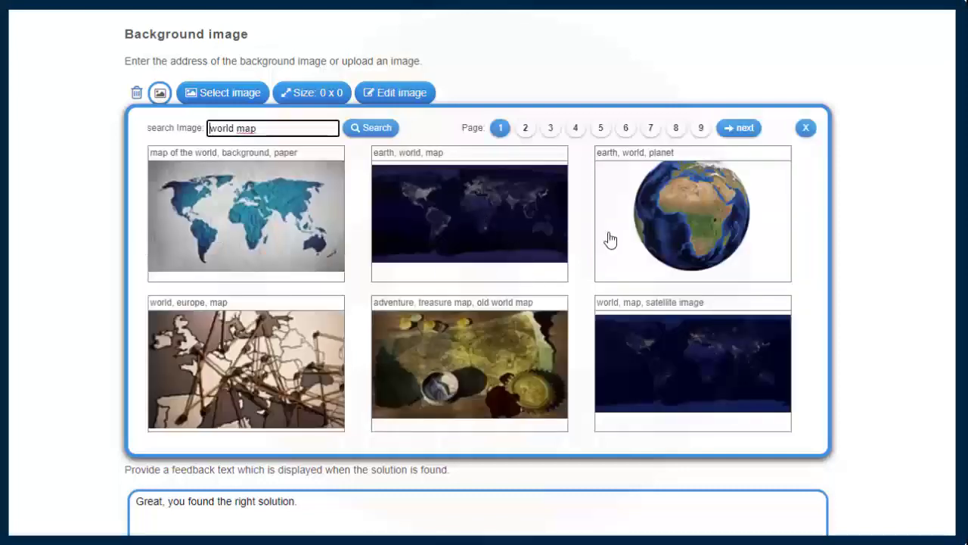
{"action": "scroll", "coordinate": [547, 219], "scroll_direction": "down", "scroll_amount": 1}
{"action": "scroll", "coordinate": [556, 212], "scroll_direction": "up", "scroll_amount": 1}
{"action": "left_click", "coordinate": [526, 130]}
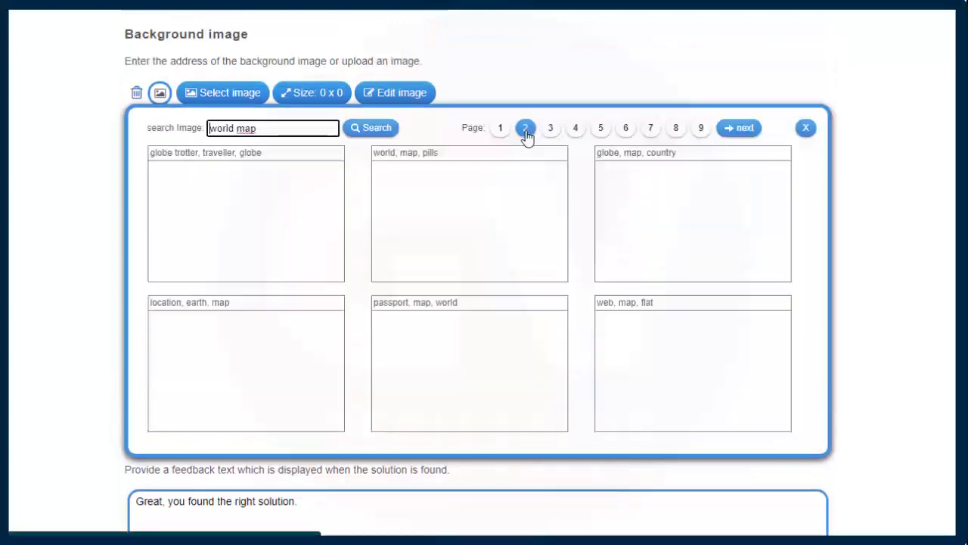
{"action": "left_click", "coordinate": [551, 130]}
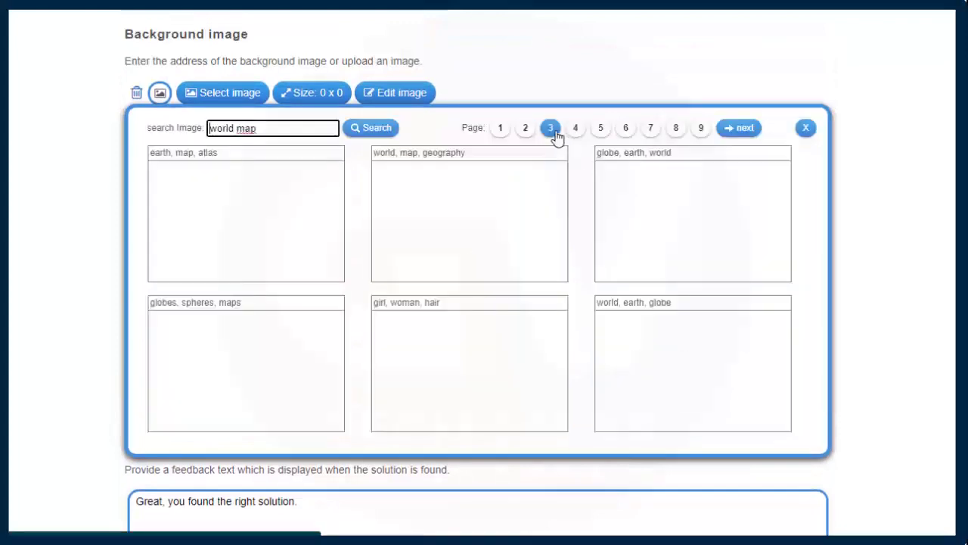
{"action": "left_click", "coordinate": [576, 133]}
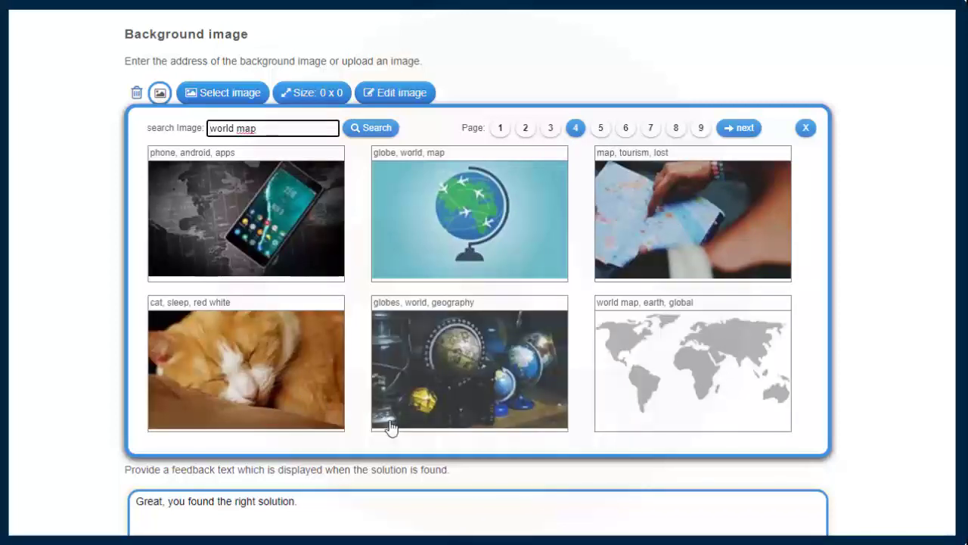
Open the plain grey world map, check its licence on the Pixabay source page, and use it as the background image
{"action": "left_click", "coordinate": [712, 376]}
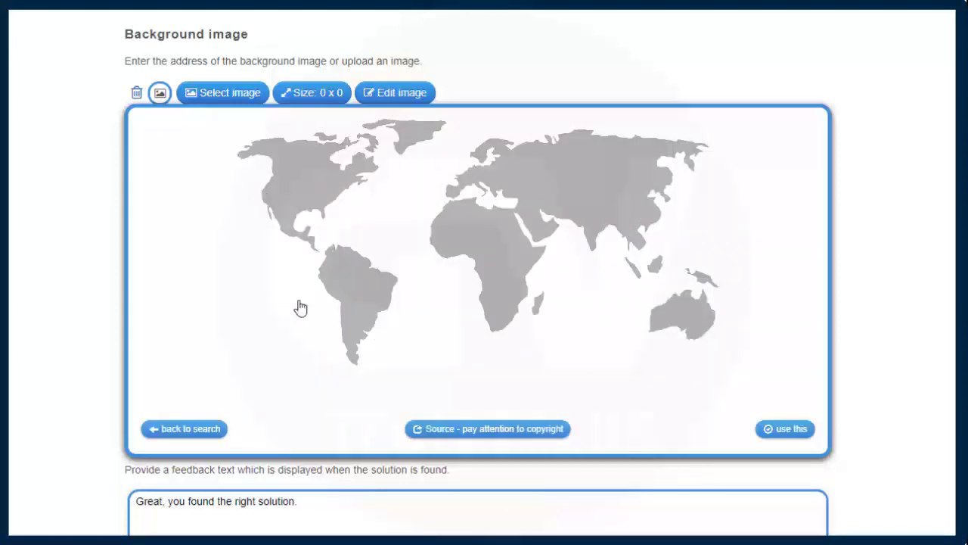
{"action": "left_click", "coordinate": [491, 437]}
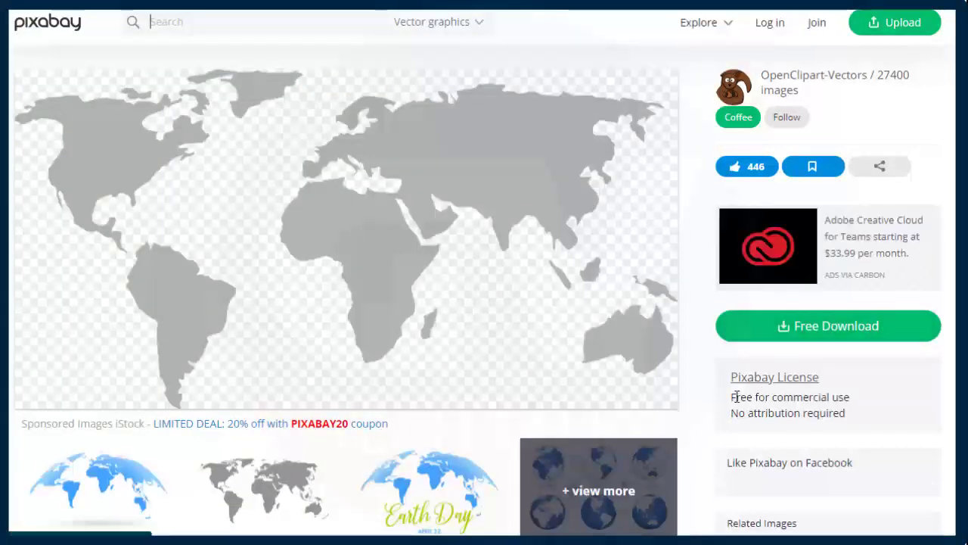
{"action": "left_click_drag", "start_coordinate": [725, 402], "coordinate": [873, 421]}
{"action": "left_click", "coordinate": [873, 422]}
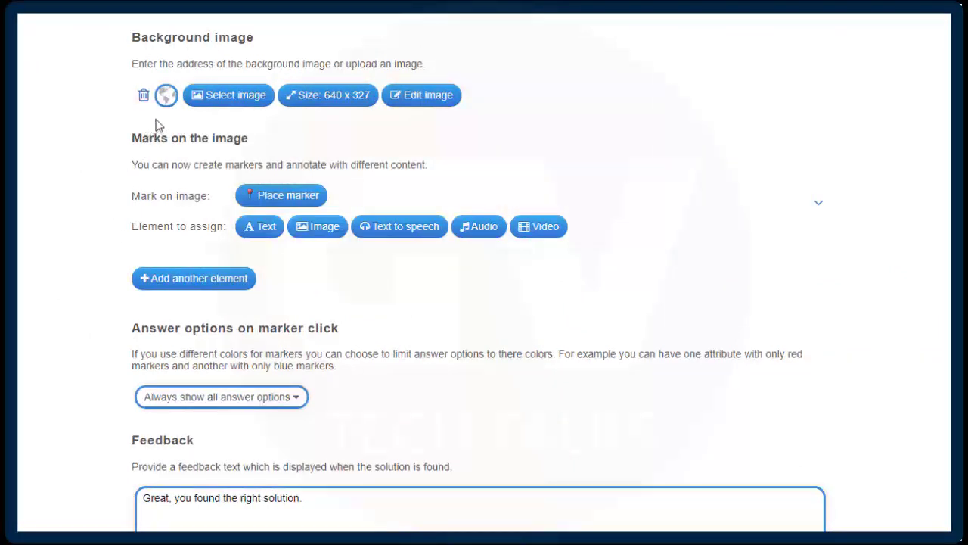
{"action": "mouse_move", "coordinate": [167, 97]}
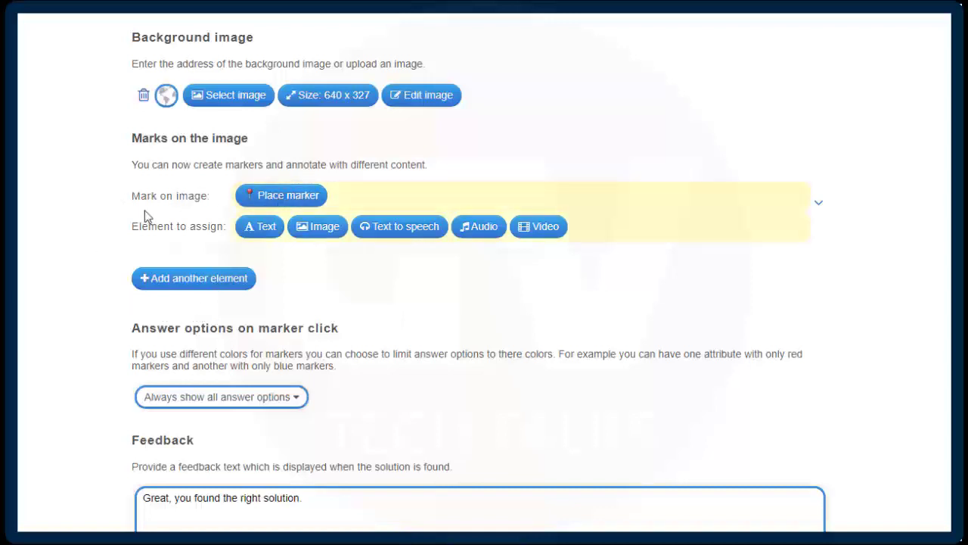
Place a red marker on India in the world map and save it
{"action": "left_click", "coordinate": [303, 197]}
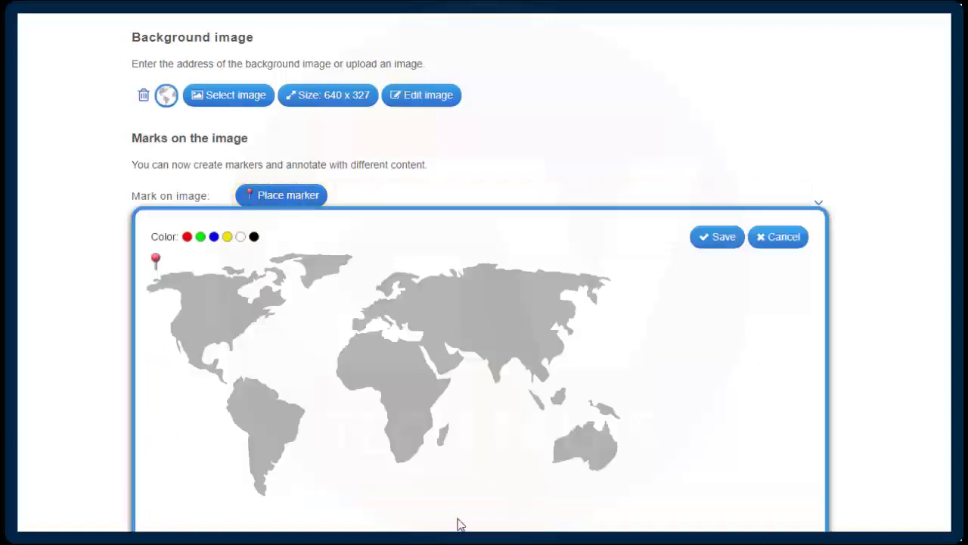
{"action": "left_click", "coordinate": [495, 361]}
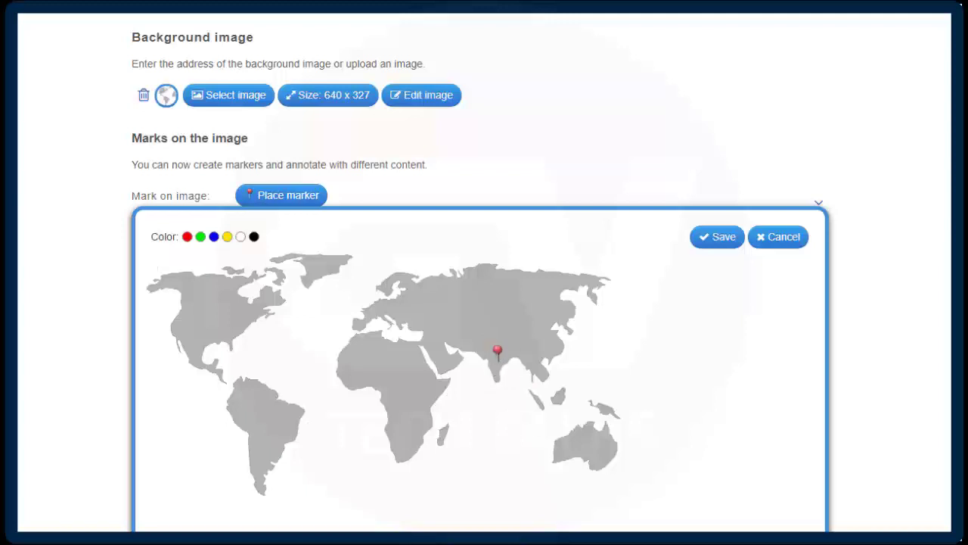
{"action": "left_click", "coordinate": [495, 368]}
{"action": "left_click", "coordinate": [715, 236]}
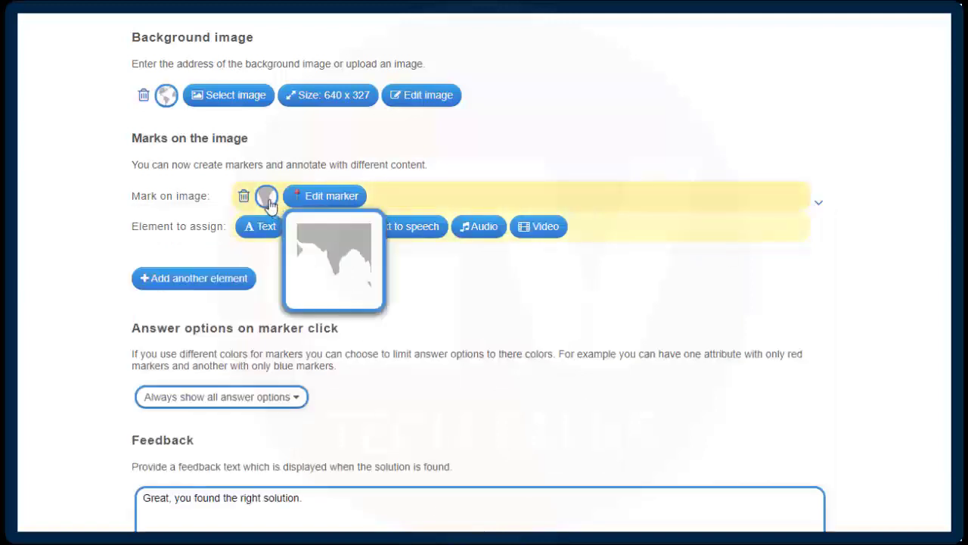
{"action": "mouse_move", "coordinate": [271, 203]}
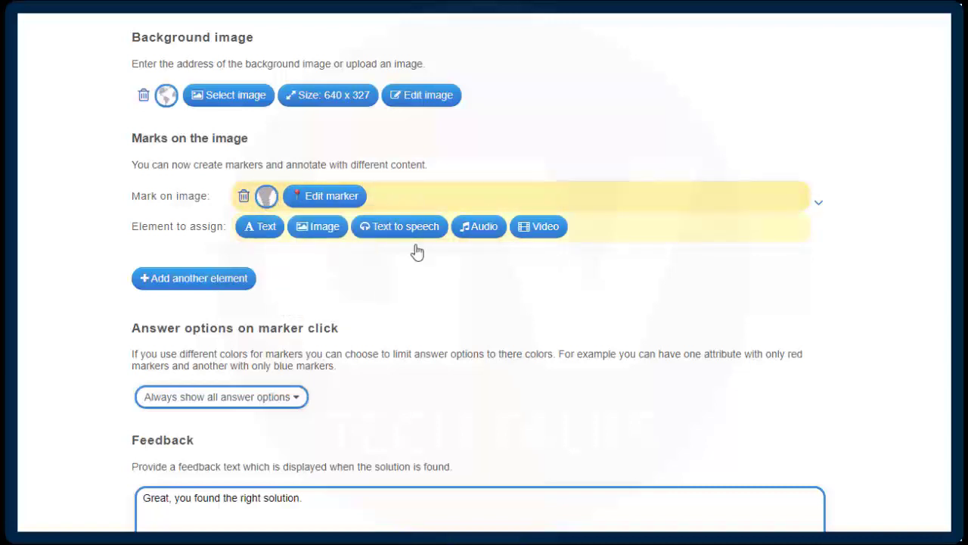
{"action": "scroll", "coordinate": [469, 376], "scroll_direction": "up", "scroll_amount": 4}
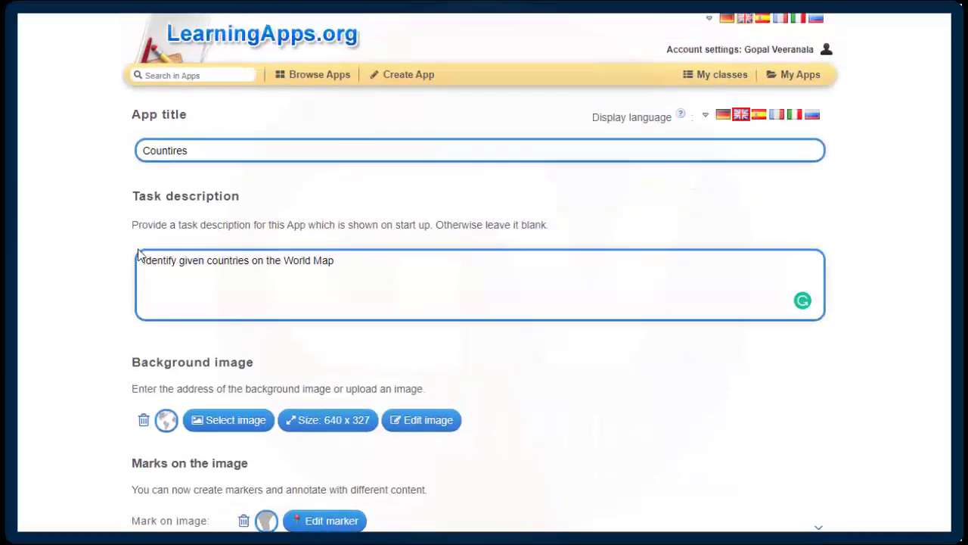
Assign the text "India" to the first marker on the world map
{"action": "scroll", "coordinate": [139, 255], "scroll_direction": "down", "scroll_amount": 1}
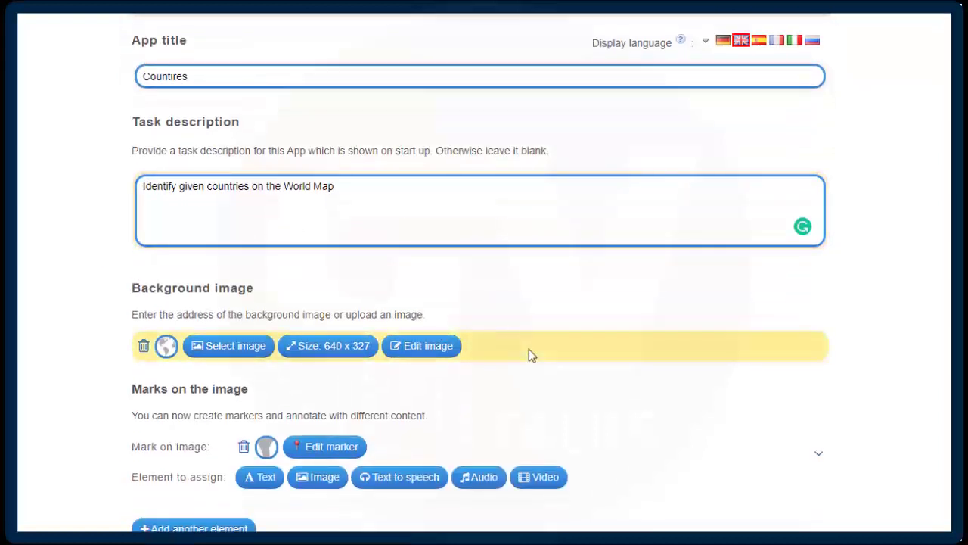
{"action": "scroll", "coordinate": [529, 349], "scroll_direction": "down", "scroll_amount": 3}
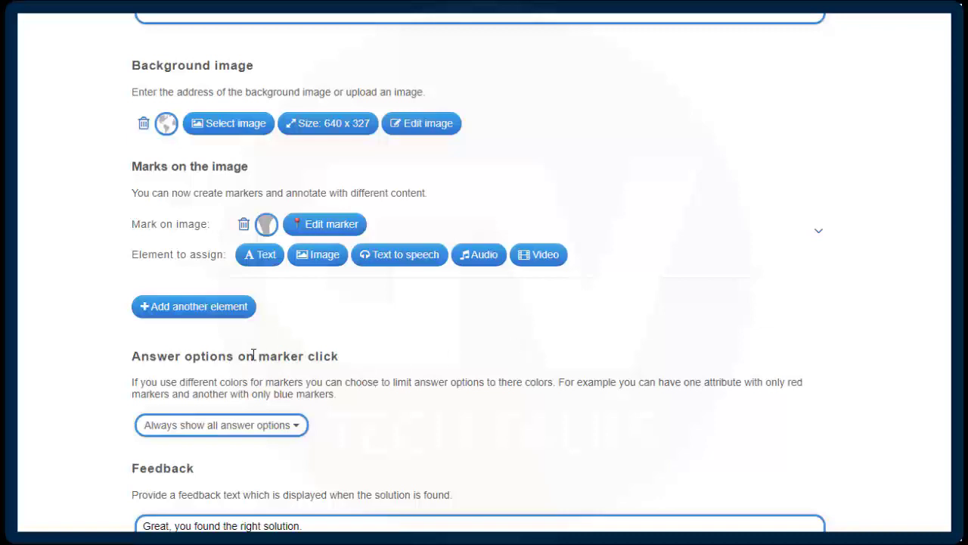
{"action": "scroll", "coordinate": [252, 354], "scroll_direction": "up", "scroll_amount": 2}
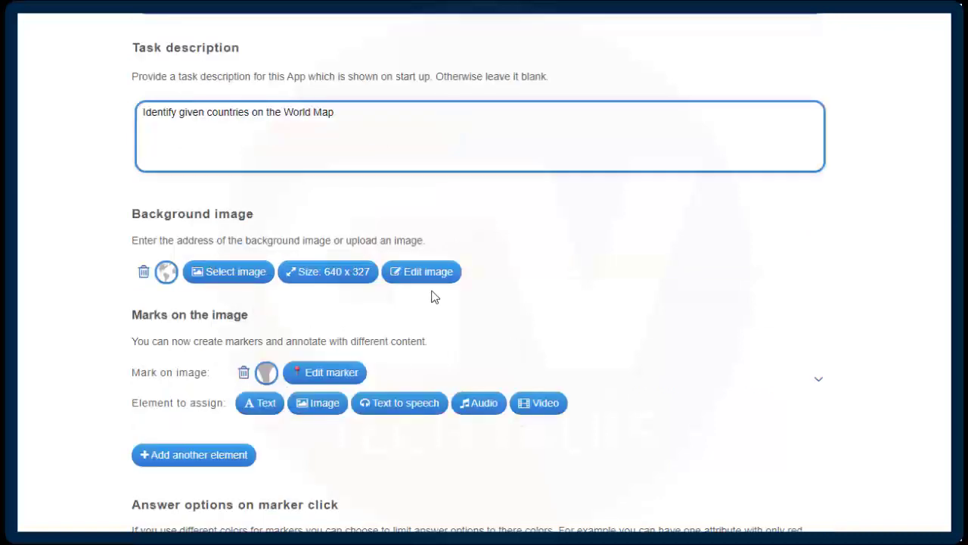
{"action": "mouse_move", "coordinate": [168, 276]}
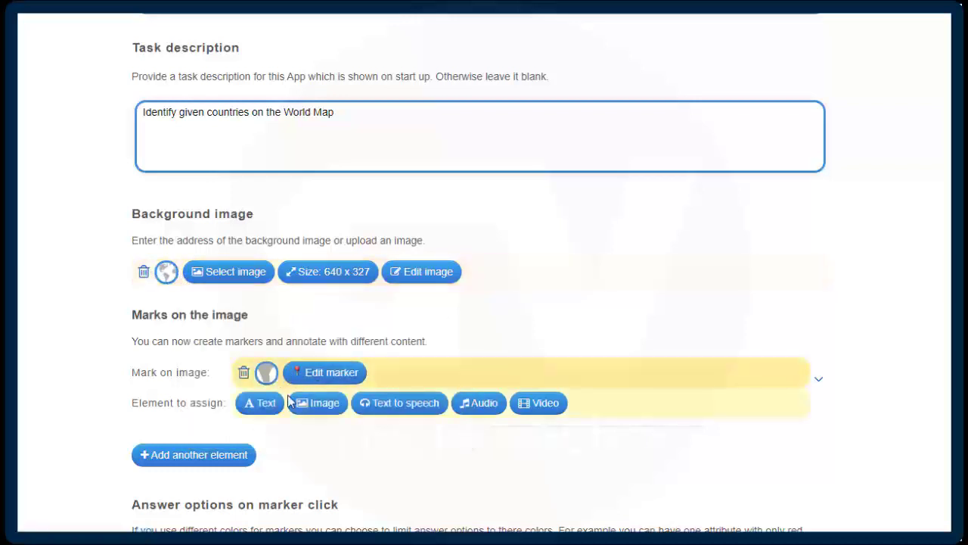
{"action": "mouse_move", "coordinate": [258, 379]}
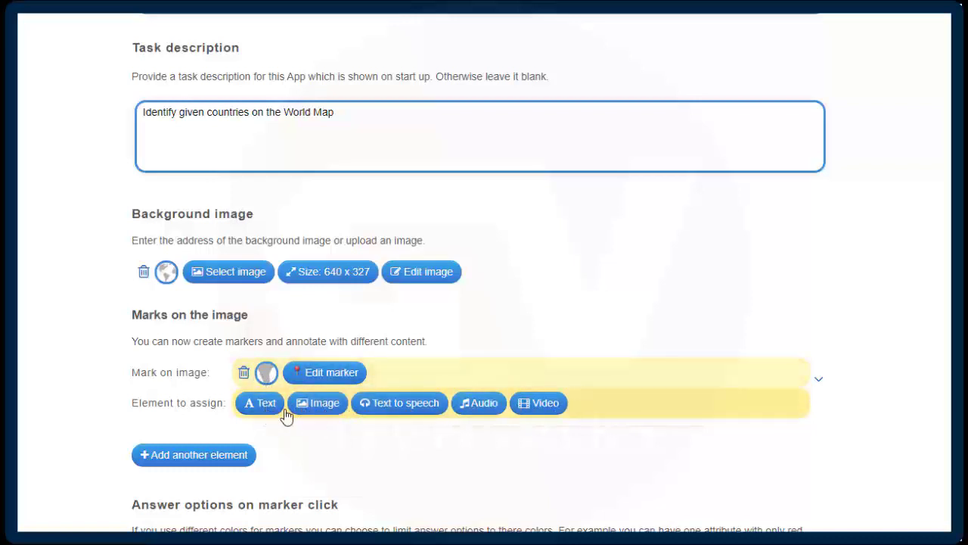
{"action": "left_click", "coordinate": [260, 414]}
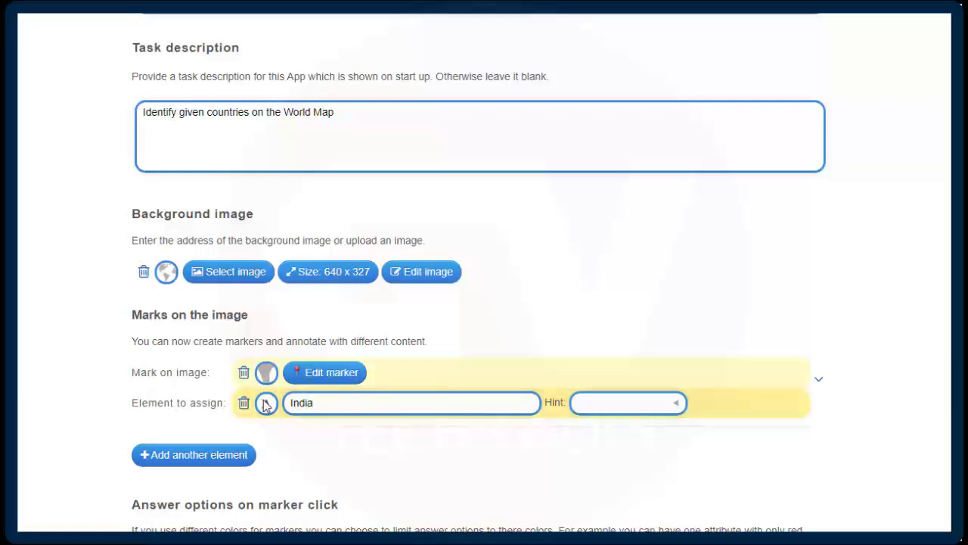
Add a second element with a red marker on Australia and assign it the English text-to-speech word "Australia"
{"action": "left_click", "coordinate": [220, 462]}
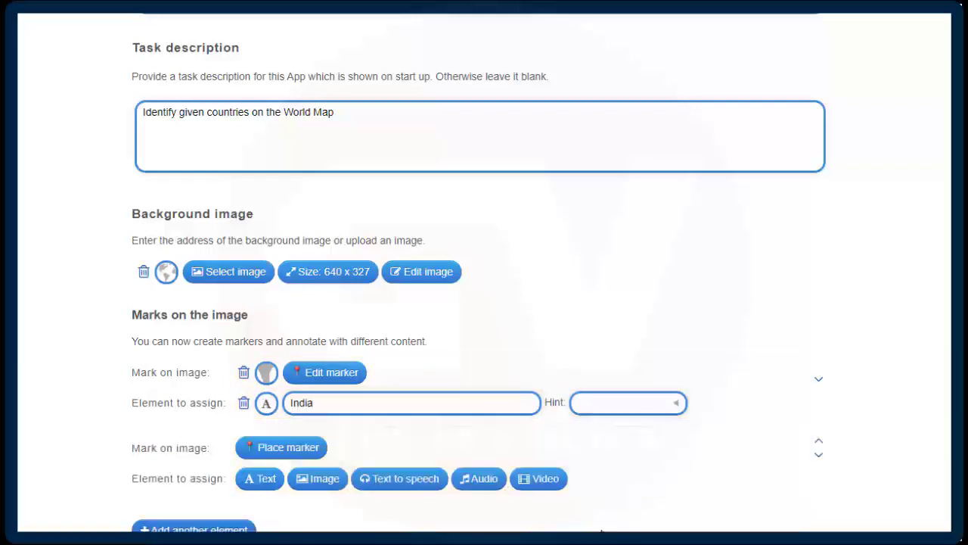
{"action": "left_click", "coordinate": [310, 448]}
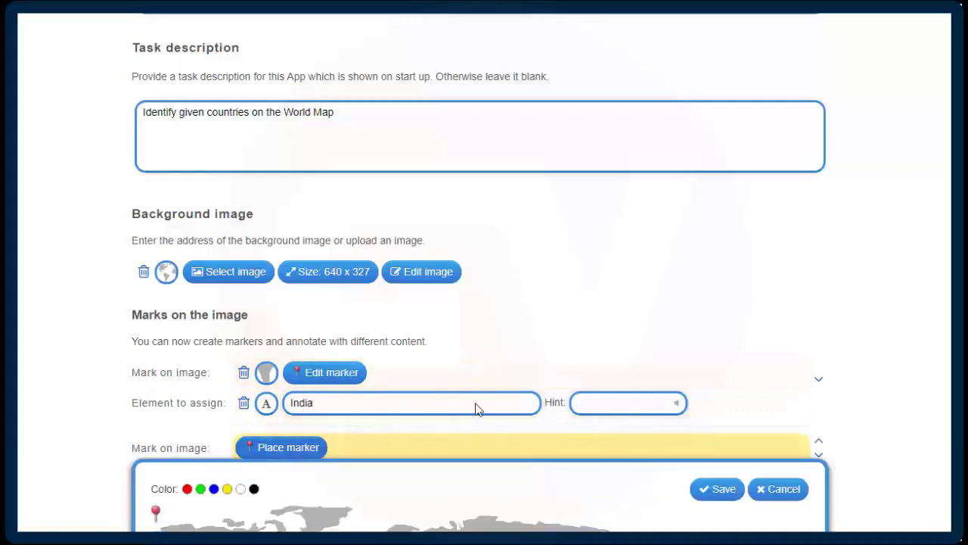
{"action": "scroll", "coordinate": [744, 380], "scroll_direction": "down", "scroll_amount": 3}
{"action": "scroll", "coordinate": [711, 376], "scroll_direction": "down", "scroll_amount": 1}
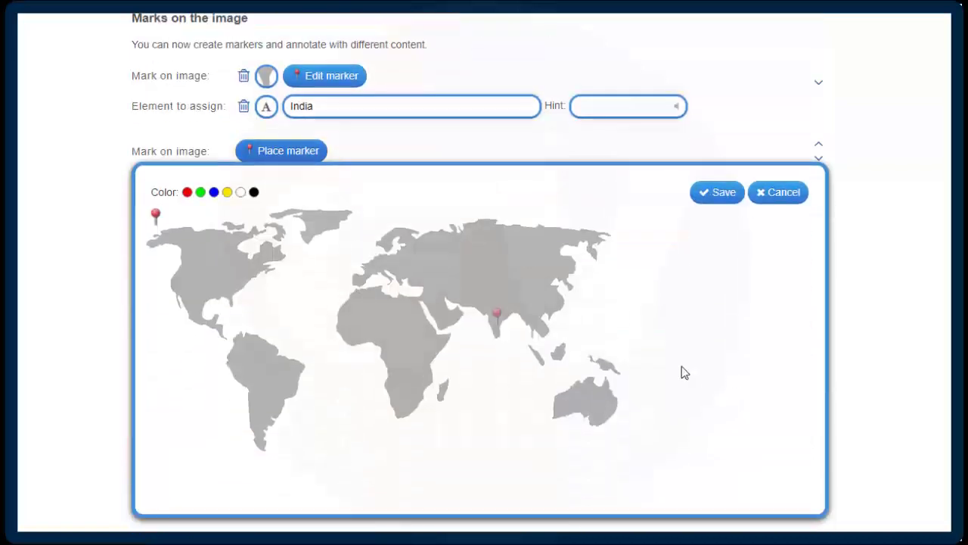
{"action": "left_click", "coordinate": [588, 398]}
{"action": "left_click", "coordinate": [723, 198]}
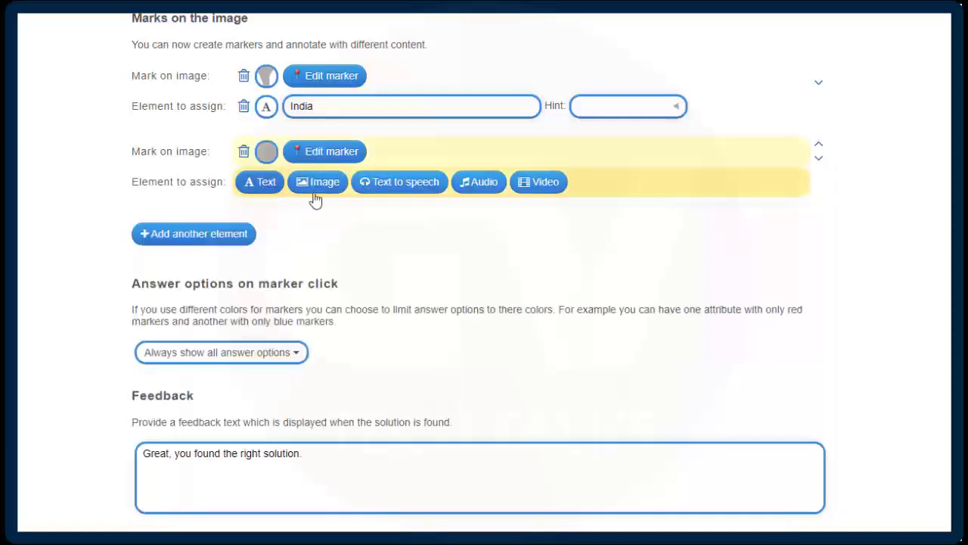
{"action": "left_click", "coordinate": [397, 183]}
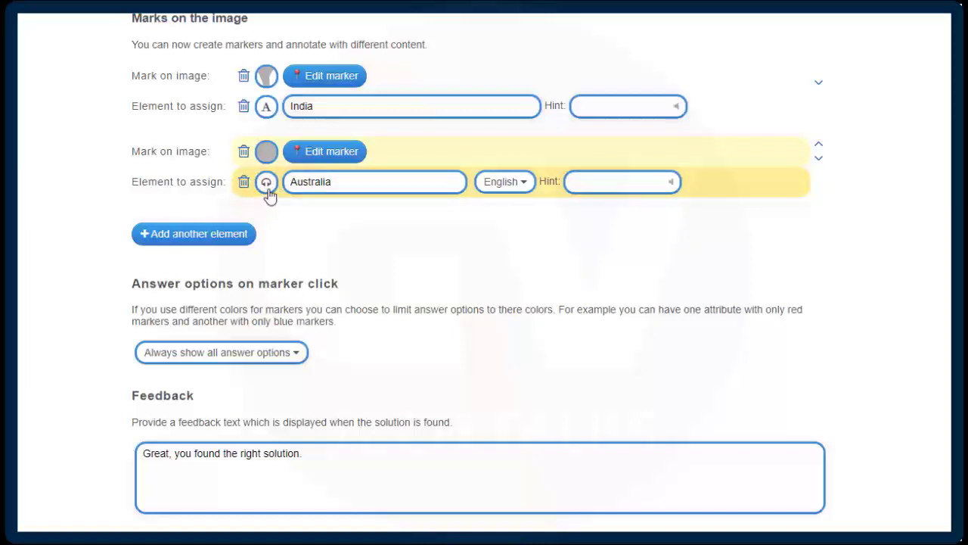
Add a third element and save a red marker on central Africa for it
{"action": "left_click", "coordinate": [226, 236]}
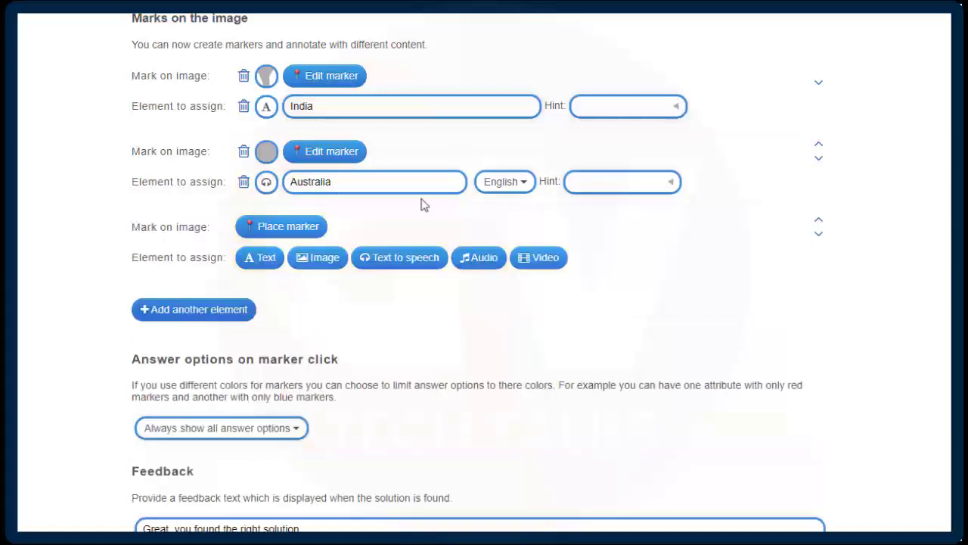
{"action": "left_click", "coordinate": [281, 235]}
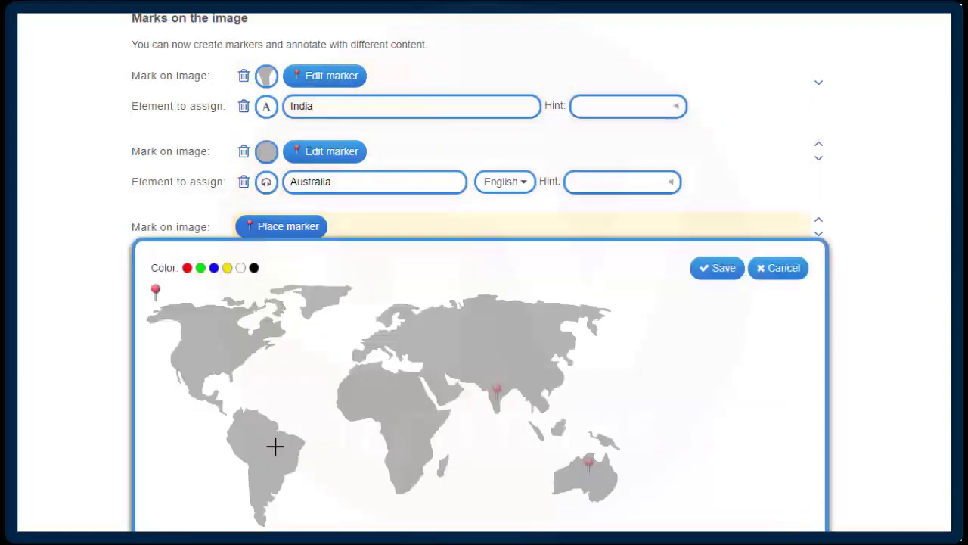
{"action": "left_click", "coordinate": [399, 413]}
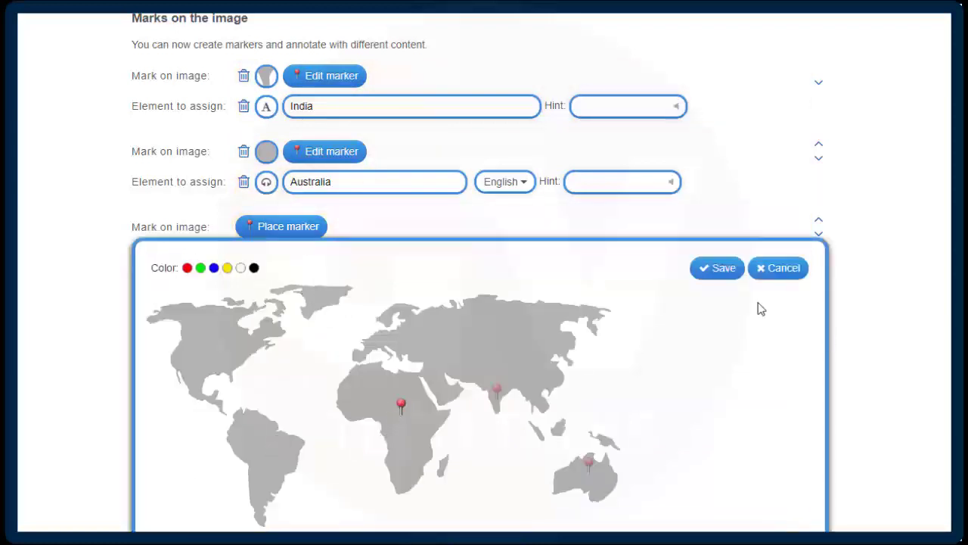
{"action": "left_click", "coordinate": [729, 270]}
Replace the third marker's text "Africa" with an image element and search the online image library for "African Fish Eagle"
{"action": "left_click", "coordinate": [266, 259]}
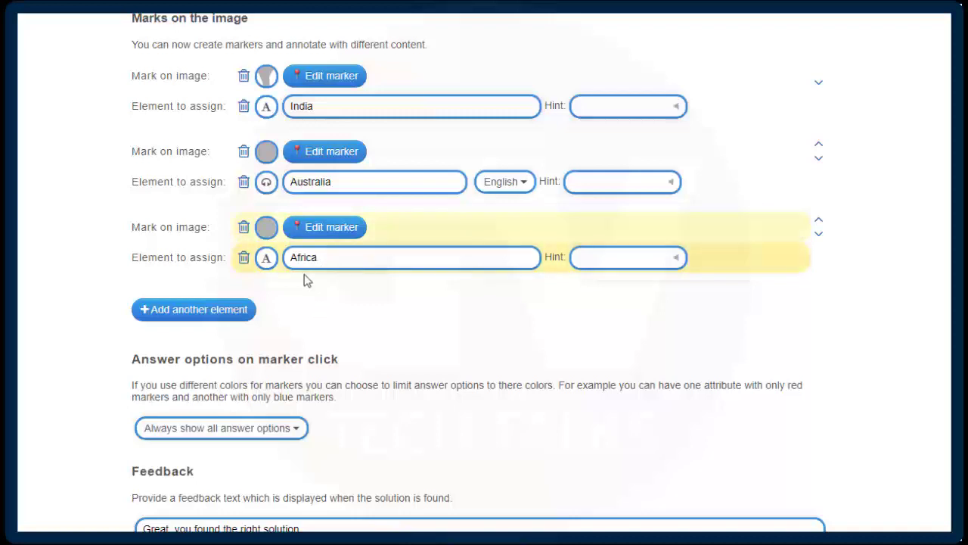
{"action": "left_click", "coordinate": [243, 257]}
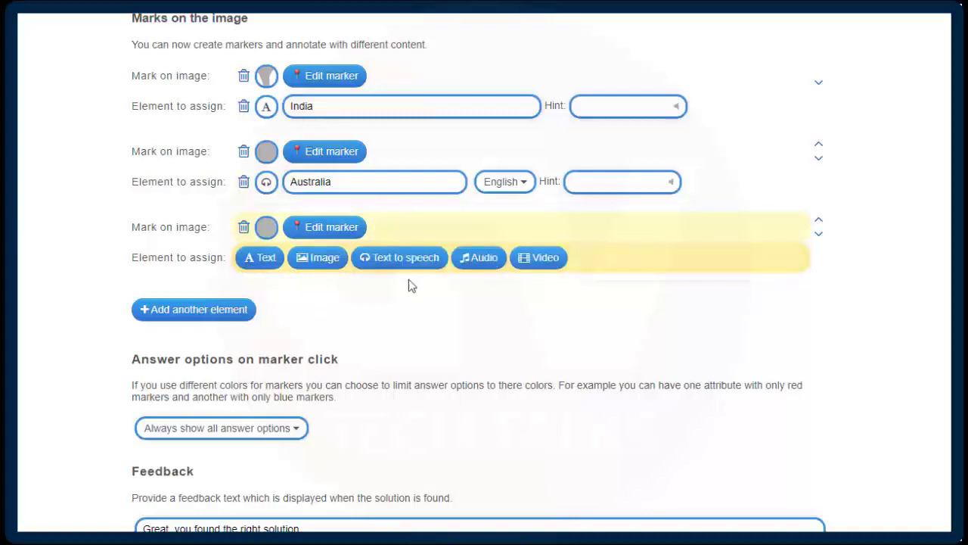
{"action": "left_click", "coordinate": [318, 261]}
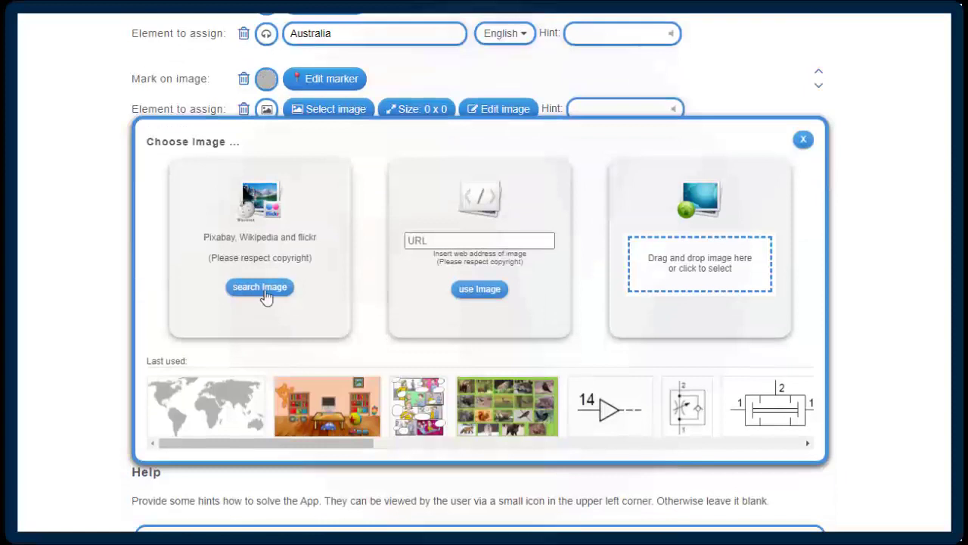
{"action": "left_click", "coordinate": [264, 295]}
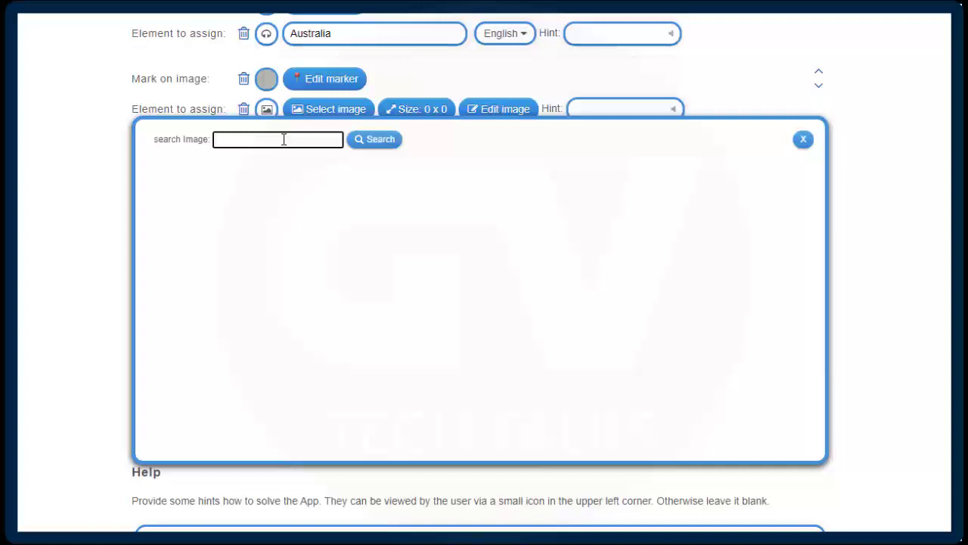
{"action": "type", "text": "African Fish Eagle"}
{"action": "left_click", "coordinate": [391, 145]}
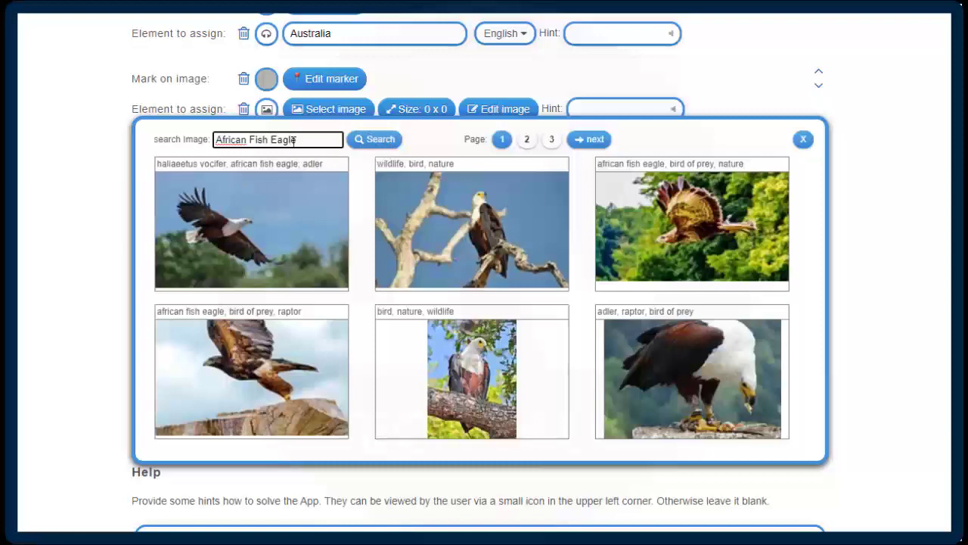
Use the picture of the African fish eagle flying over trees as the third marker's element
{"action": "scroll", "coordinate": [305, 351], "scroll_direction": "down", "scroll_amount": 2}
{"action": "scroll", "coordinate": [280, 225], "scroll_direction": "up", "scroll_amount": 1}
{"action": "scroll", "coordinate": [280, 224], "scroll_direction": "up", "scroll_amount": 1}
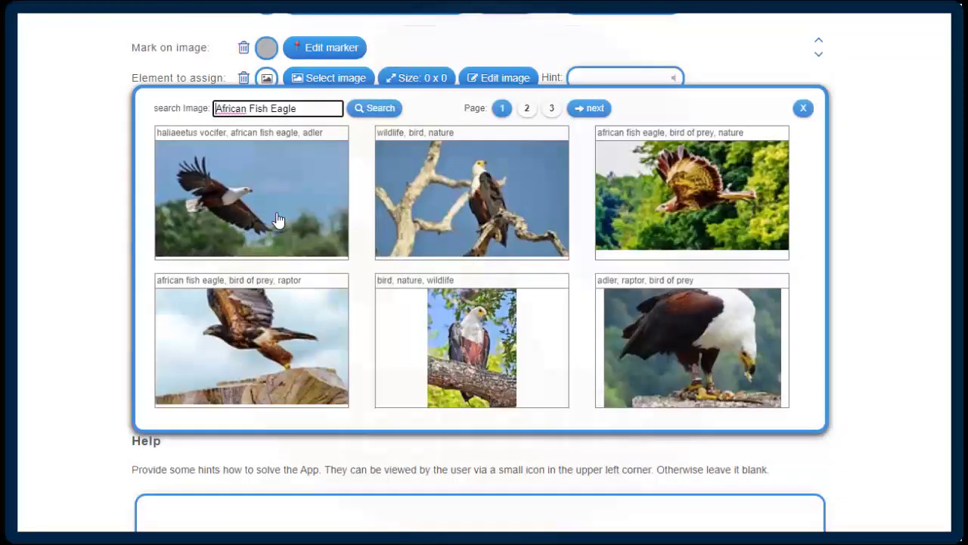
{"action": "left_click", "coordinate": [278, 219]}
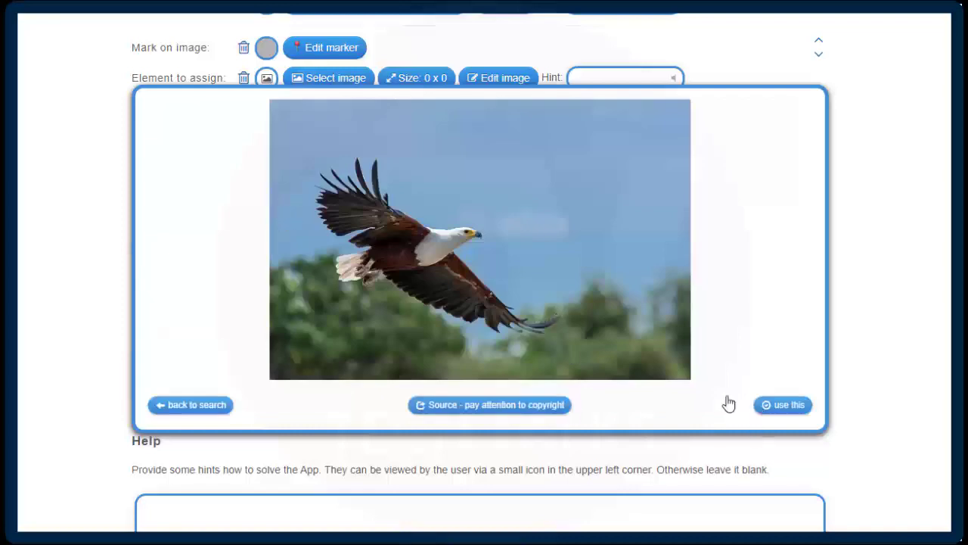
{"action": "left_click", "coordinate": [781, 407]}
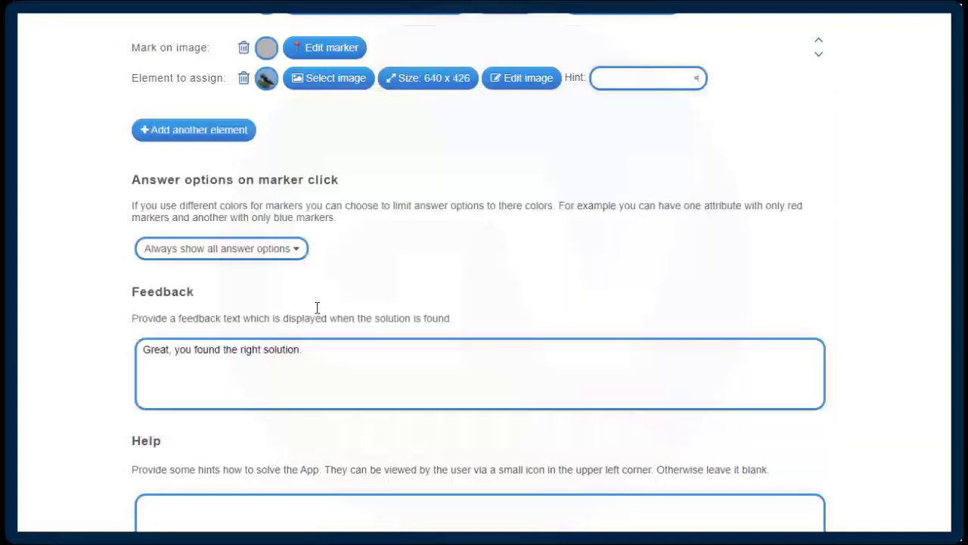
Review the three markers with their assigned text, speech and image elements, and the settings below them
{"action": "scroll", "coordinate": [298, 337], "scroll_direction": "up", "scroll_amount": 5}
{"action": "scroll", "coordinate": [426, 447], "scroll_direction": "down", "scroll_amount": 2}
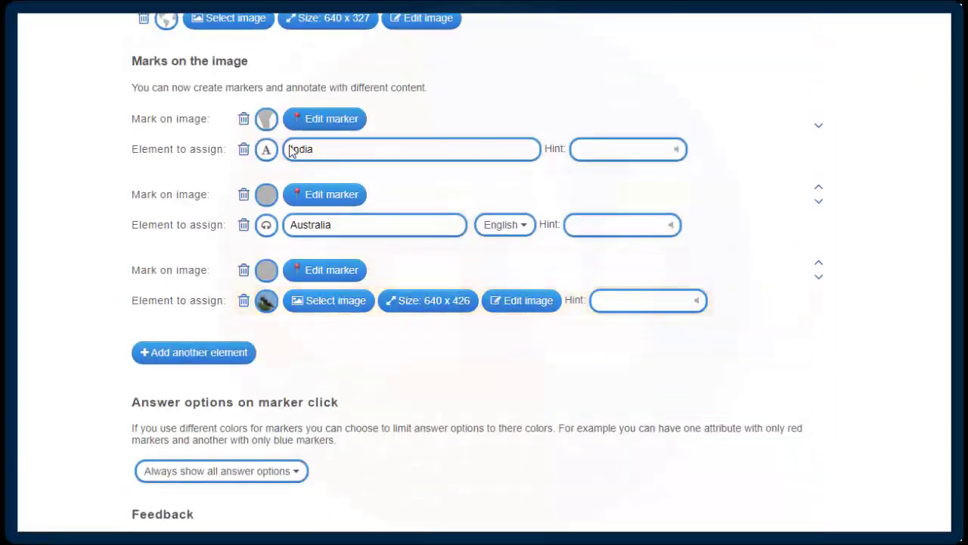
{"action": "scroll", "coordinate": [293, 421], "scroll_direction": "down", "scroll_amount": 3}
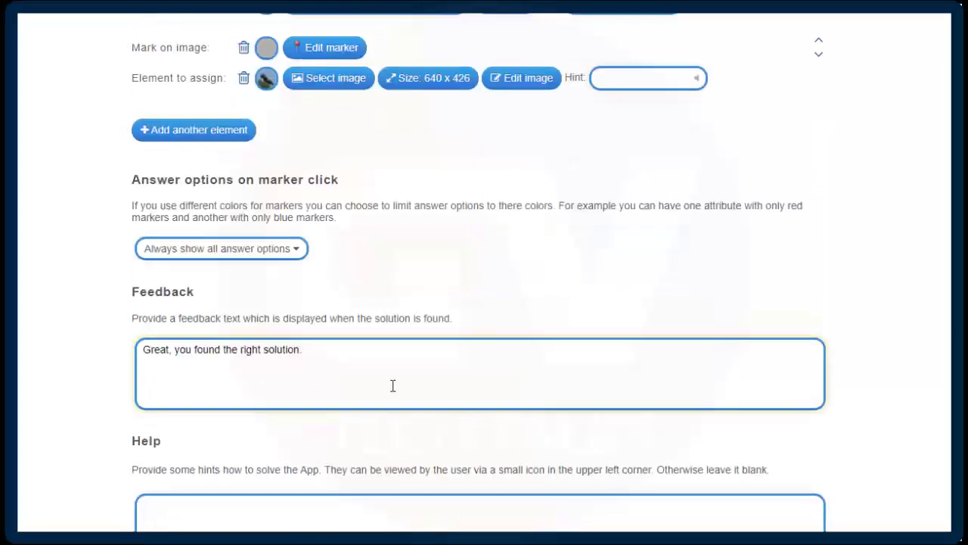
{"action": "scroll", "coordinate": [461, 87], "scroll_direction": "up", "scroll_amount": 5}
{"action": "scroll", "coordinate": [438, 253], "scroll_direction": "down", "scroll_amount": 4}
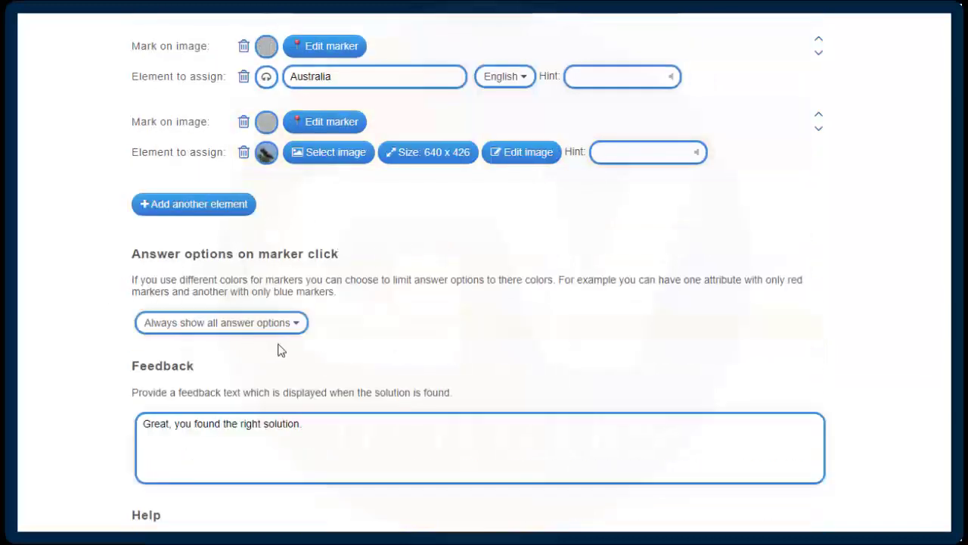
{"action": "scroll", "coordinate": [273, 256], "scroll_direction": "up", "scroll_amount": 2}
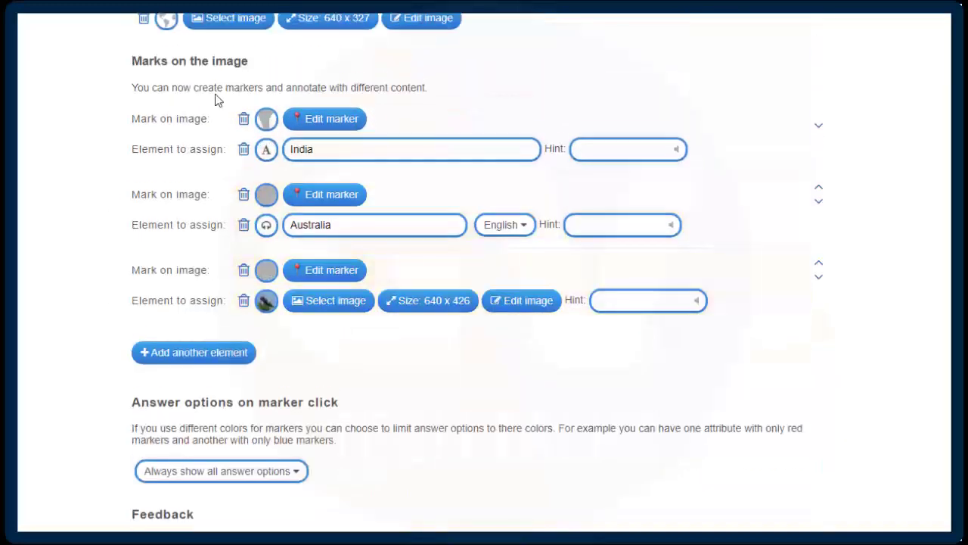
{"action": "scroll", "coordinate": [199, 354], "scroll_direction": "down", "scroll_amount": 1}
{"action": "scroll", "coordinate": [202, 348], "scroll_direction": "down", "scroll_amount": 2}
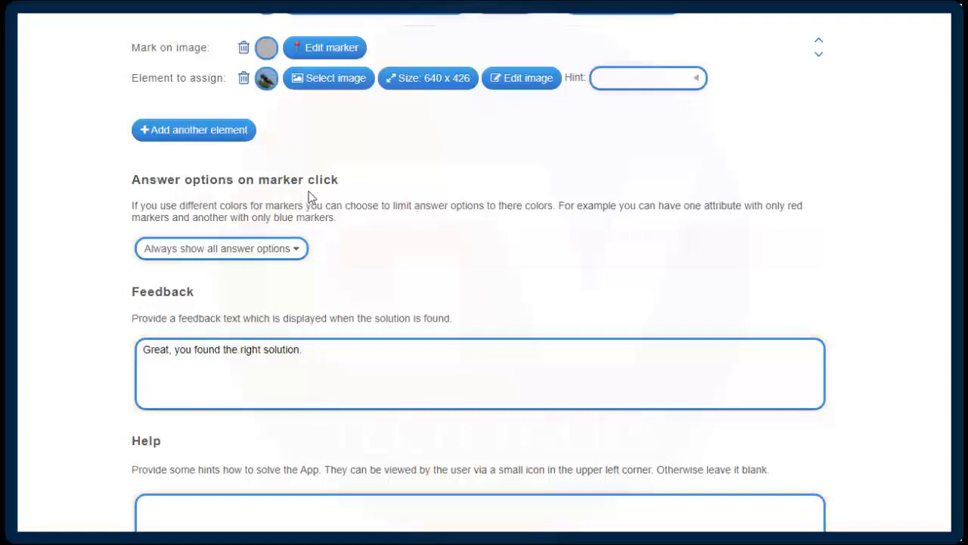
Check the answer options on marker click and choose "Always show all answer options"
{"action": "left_click", "coordinate": [301, 256]}
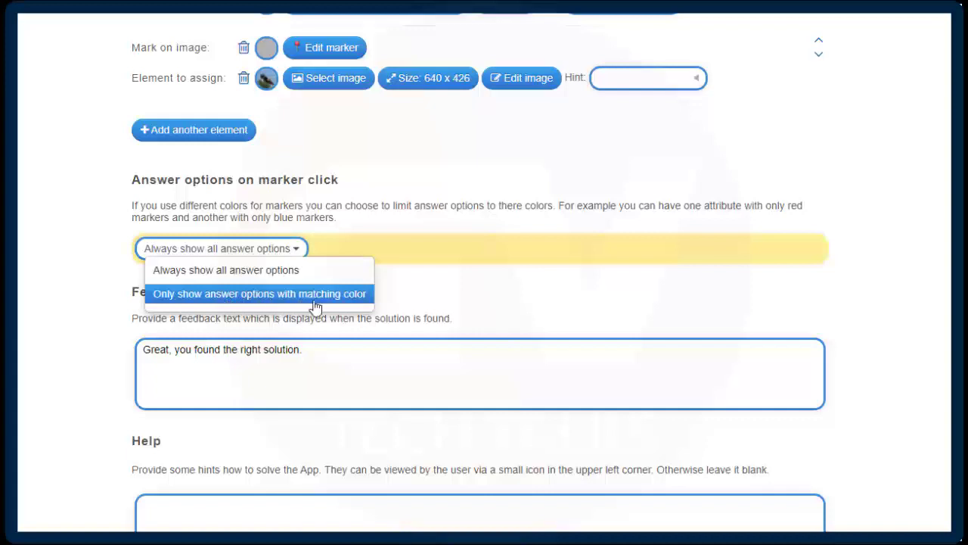
{"action": "scroll", "coordinate": [284, 372], "scroll_direction": "up", "scroll_amount": 1}
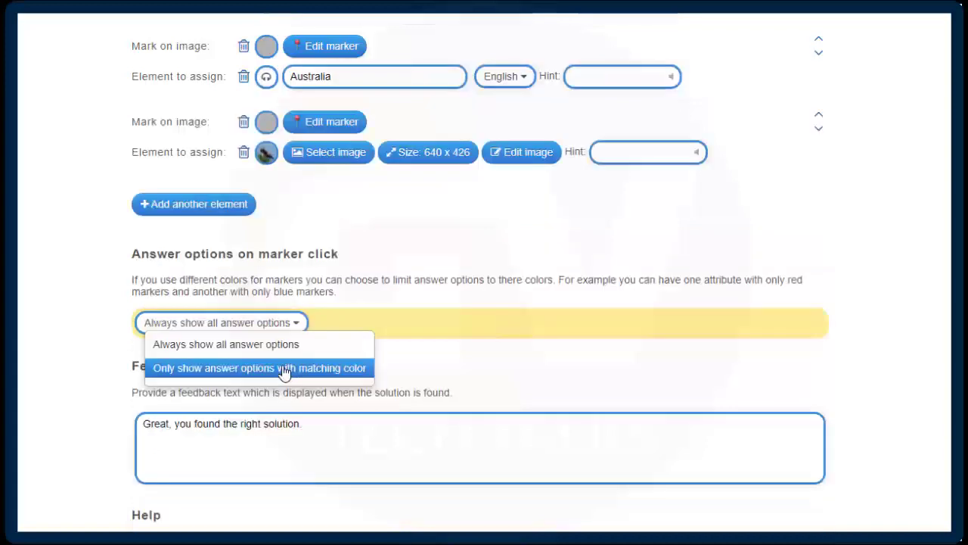
{"action": "left_click", "coordinate": [247, 348]}
{"action": "scroll", "coordinate": [257, 334], "scroll_direction": "up", "scroll_amount": 1}
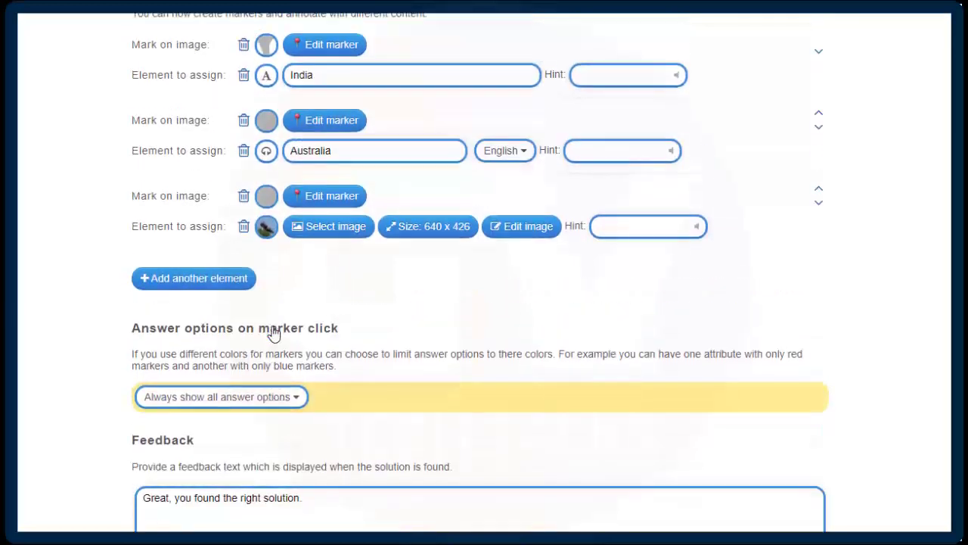
{"action": "left_click", "coordinate": [262, 399]}
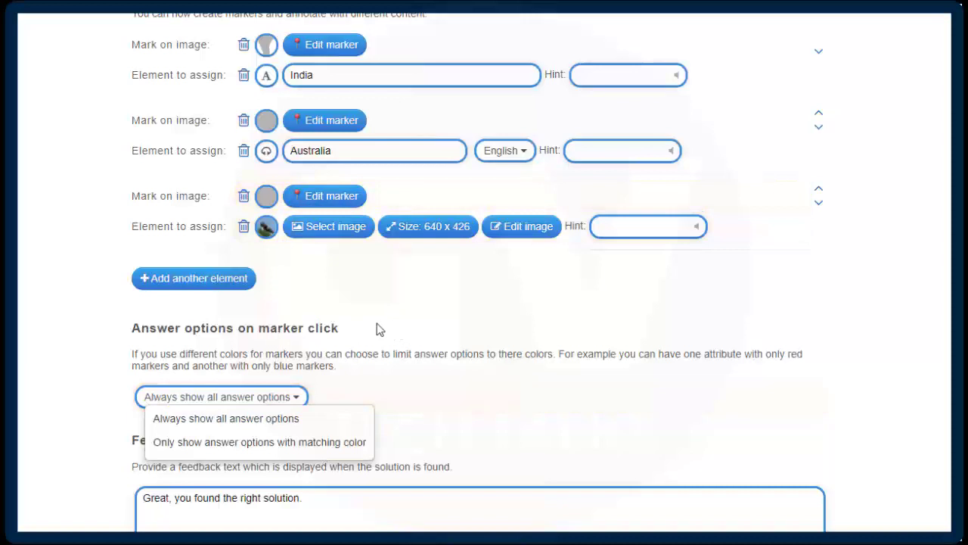
{"action": "scroll", "coordinate": [251, 321], "scroll_direction": "down", "scroll_amount": 2}
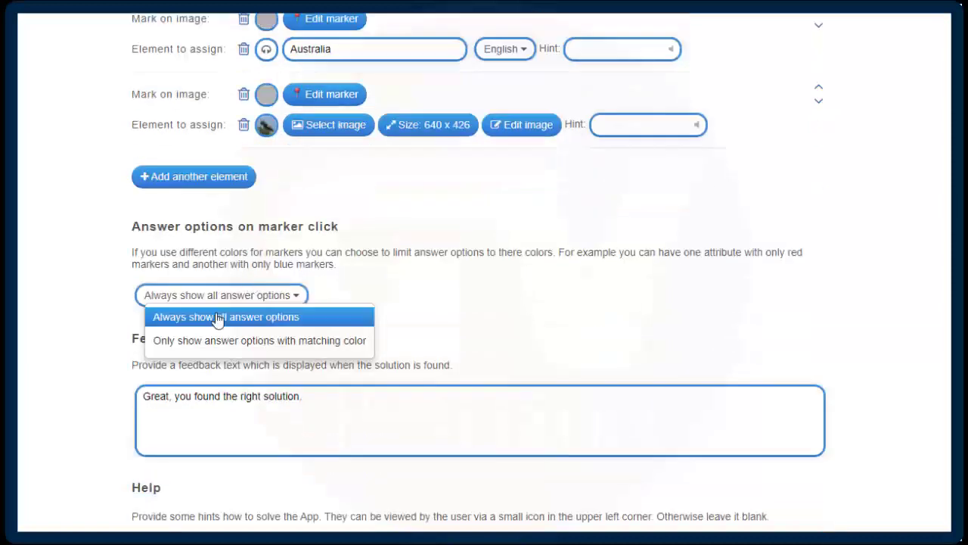
{"action": "left_click", "coordinate": [194, 271]}
Check the feedback text and the blank help field at the end of the form
{"action": "left_click", "coordinate": [201, 380]}
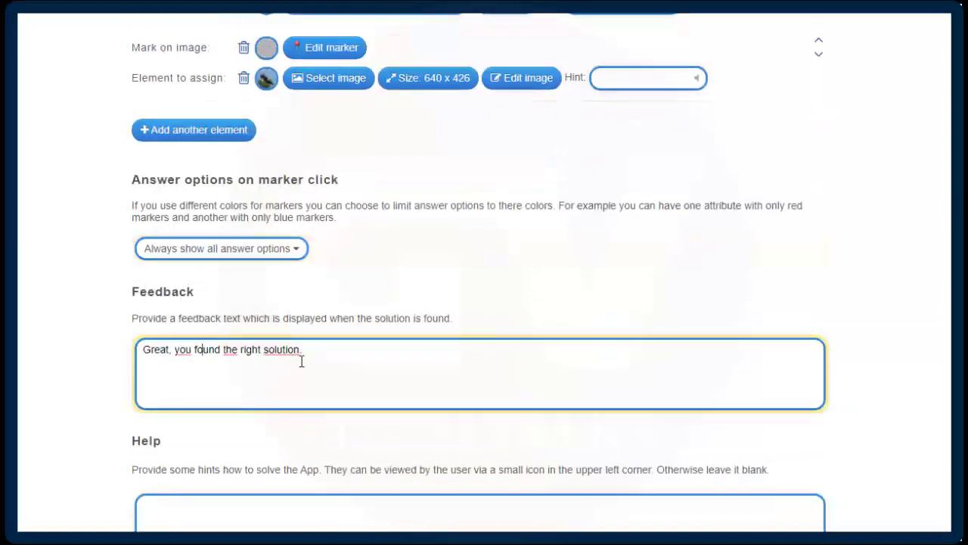
{"action": "left_click", "coordinate": [232, 396]}
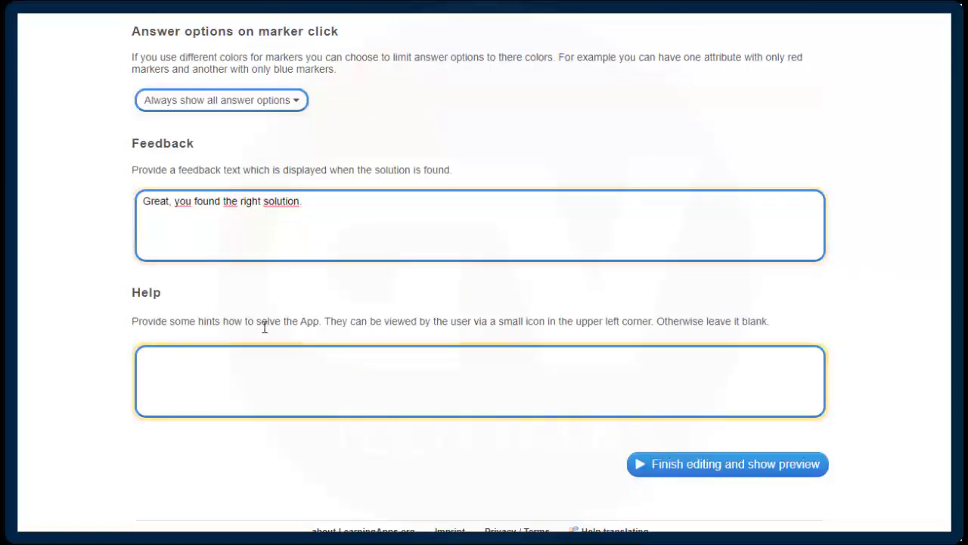
{"action": "scroll", "coordinate": [493, 271], "scroll_direction": "up", "scroll_amount": 3}
{"action": "scroll", "coordinate": [494, 254], "scroll_direction": "down", "scroll_amount": 3}
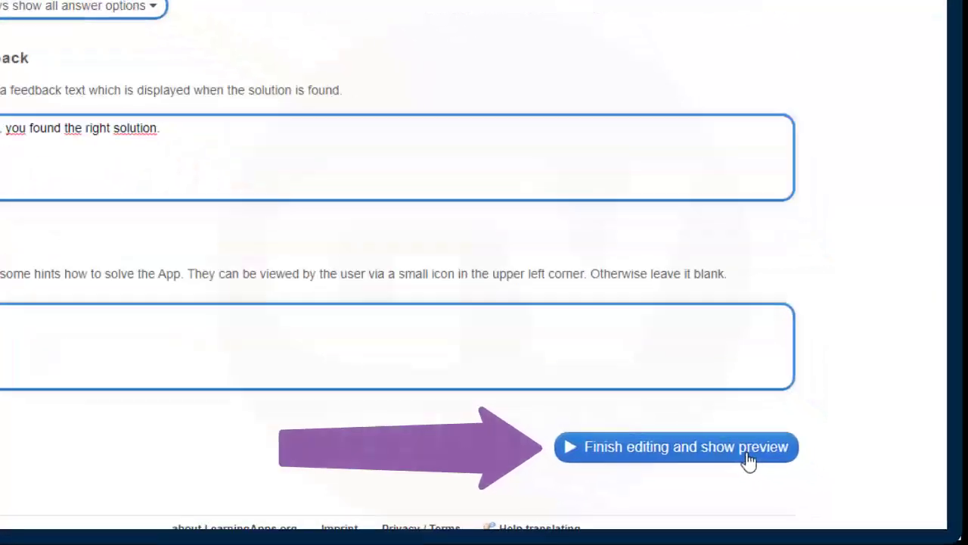
Finish editing, open the preview past the task message, and match the text "India" to the marker on India
{"action": "left_click", "coordinate": [748, 457]}
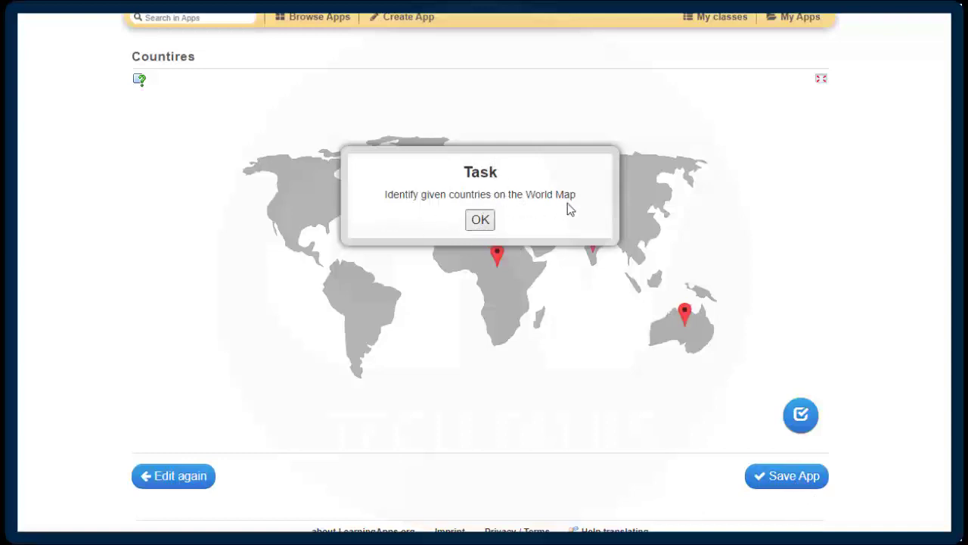
{"action": "left_click", "coordinate": [480, 220]}
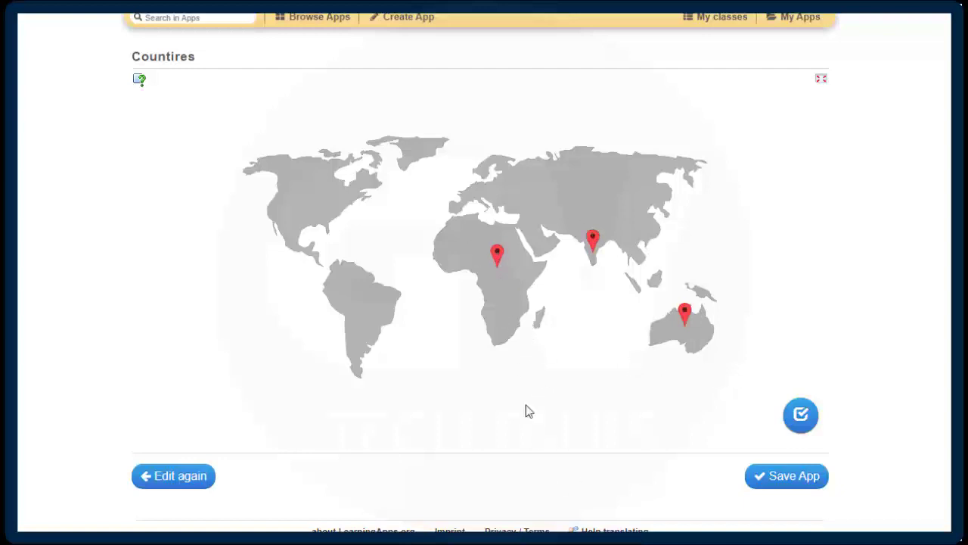
{"action": "left_click", "coordinate": [592, 242]}
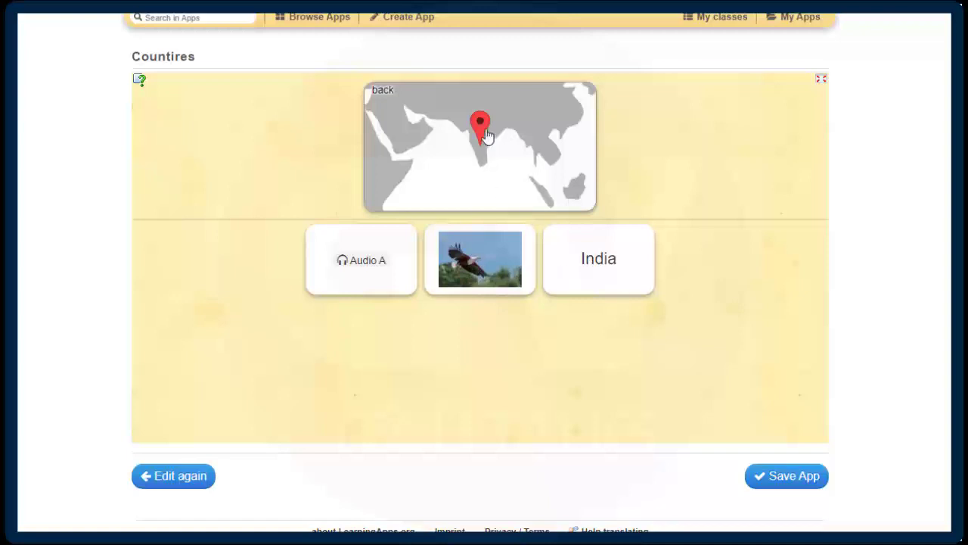
{"action": "left_click", "coordinate": [369, 267]}
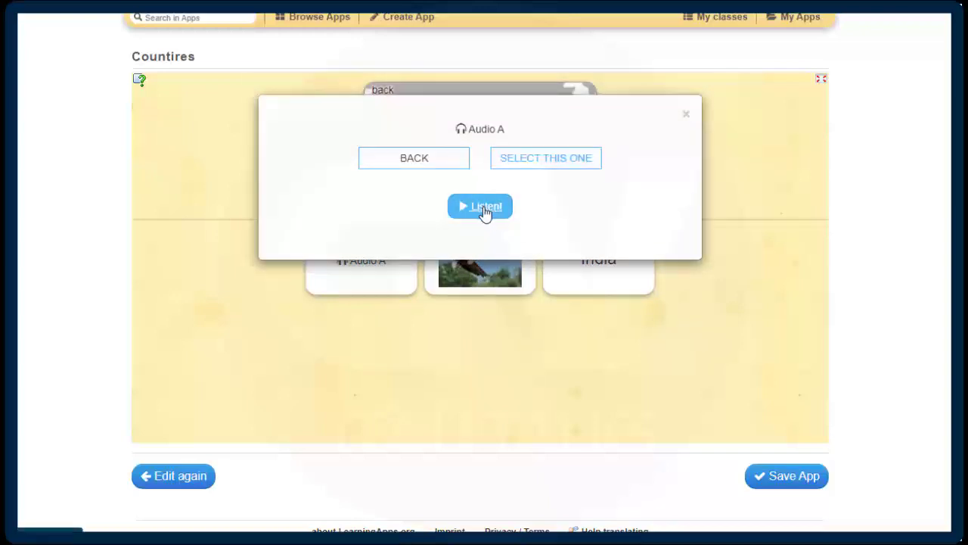
{"action": "left_click", "coordinate": [687, 114]}
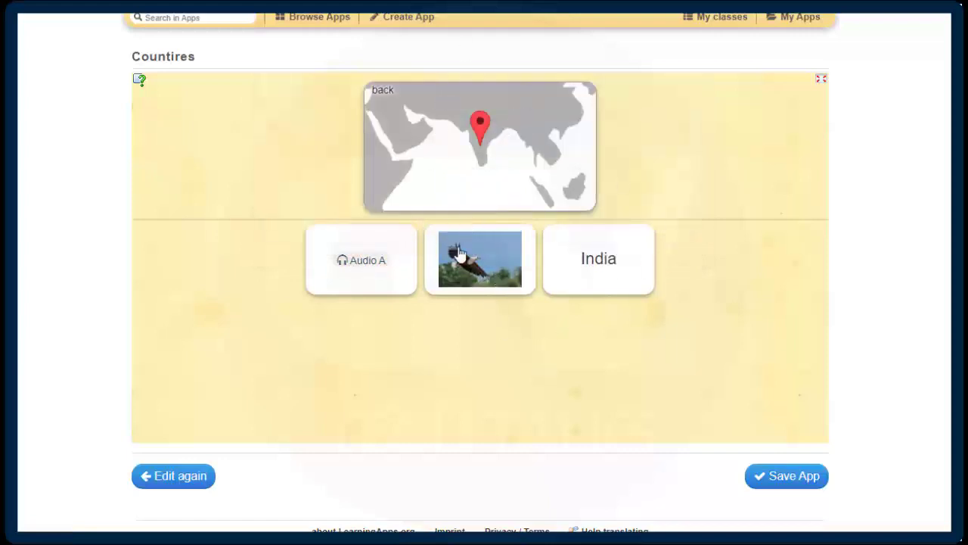
{"action": "left_click", "coordinate": [603, 273]}
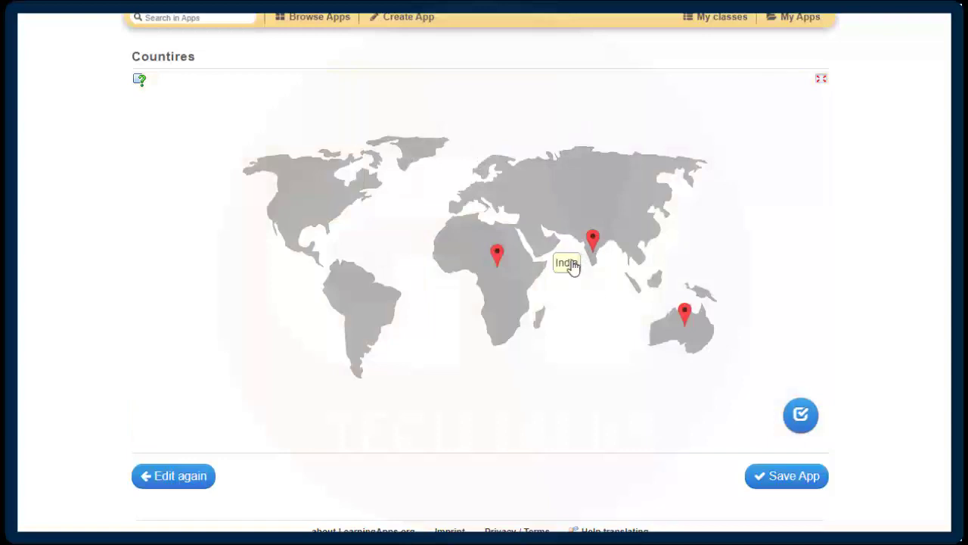
Listen to the audio element in the preview and assign it to the marker on Australia
{"action": "left_click", "coordinate": [686, 315]}
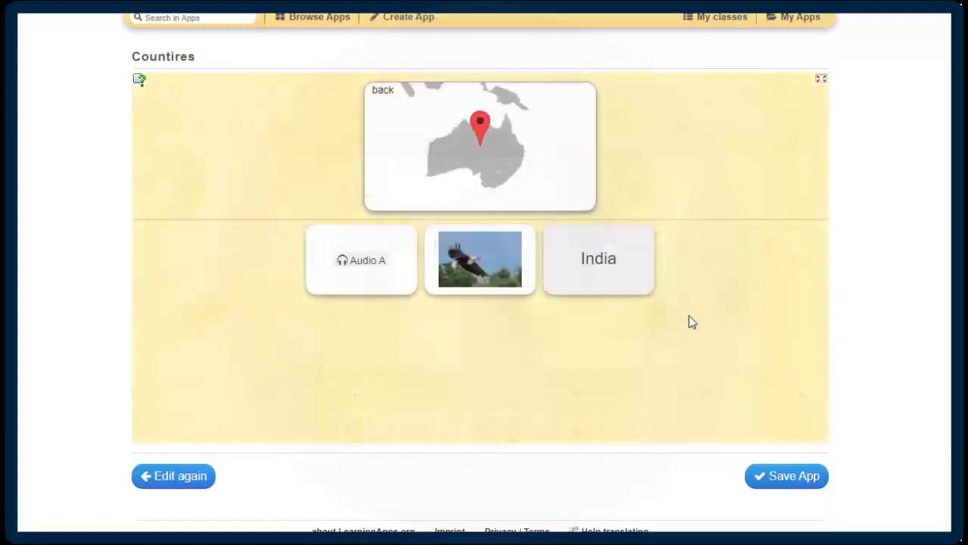
{"action": "left_click", "coordinate": [371, 265]}
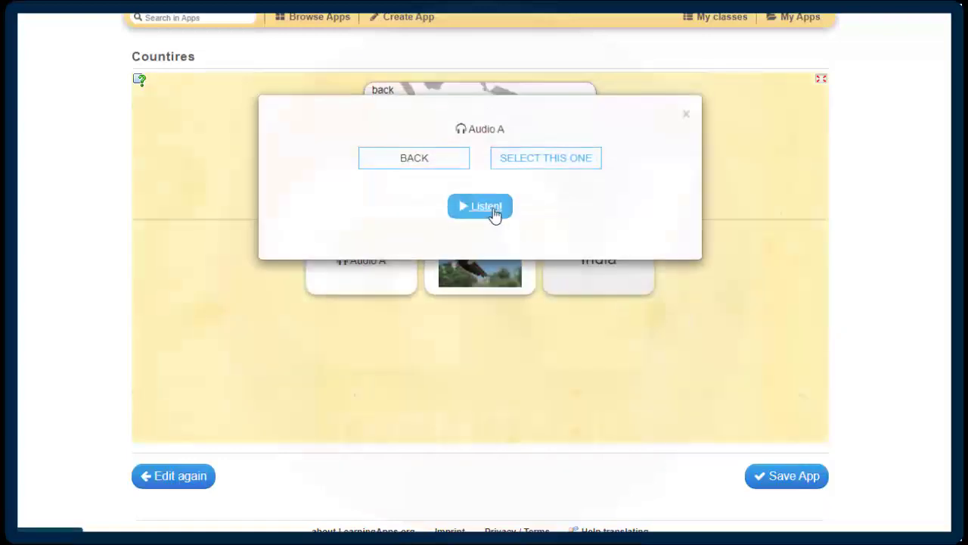
{"action": "left_click", "coordinate": [585, 163]}
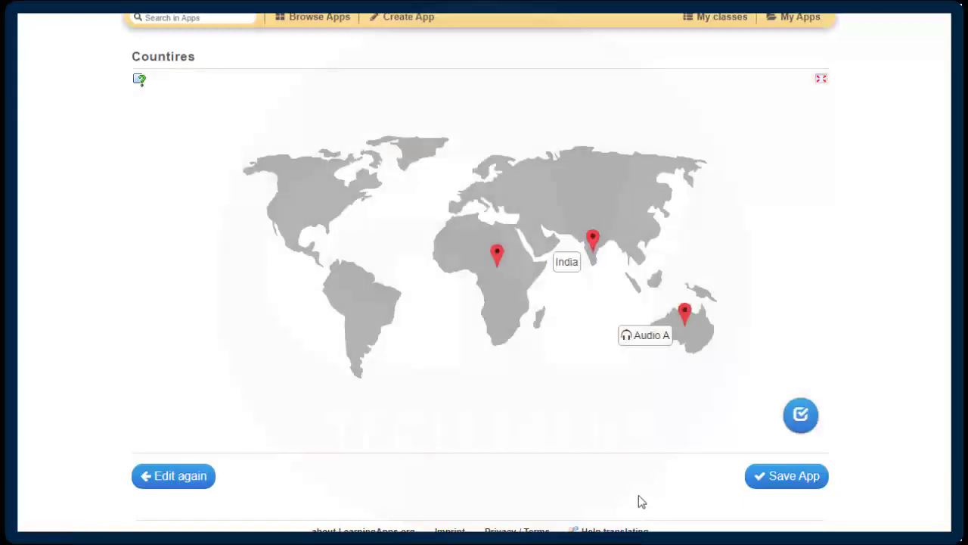
{"action": "left_click", "coordinate": [650, 343]}
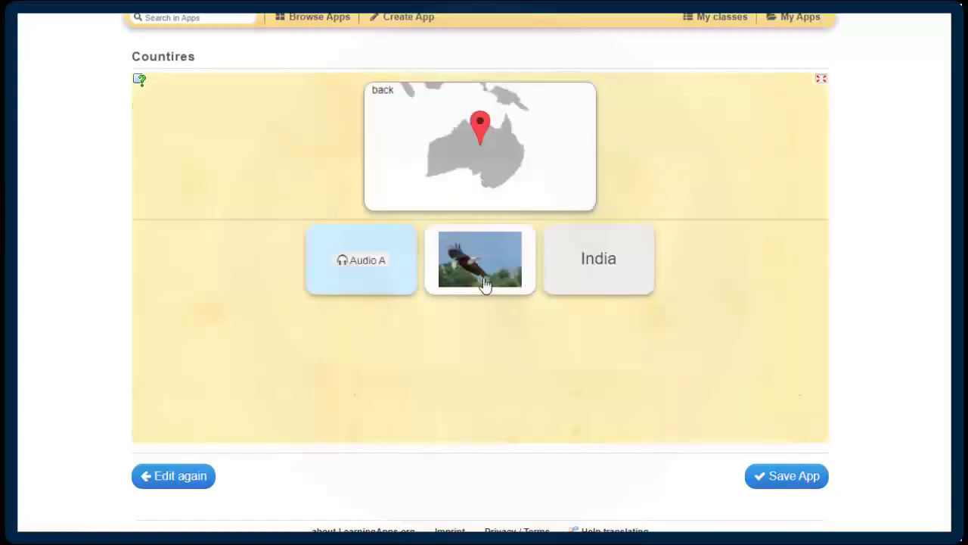
{"action": "left_click", "coordinate": [362, 259]}
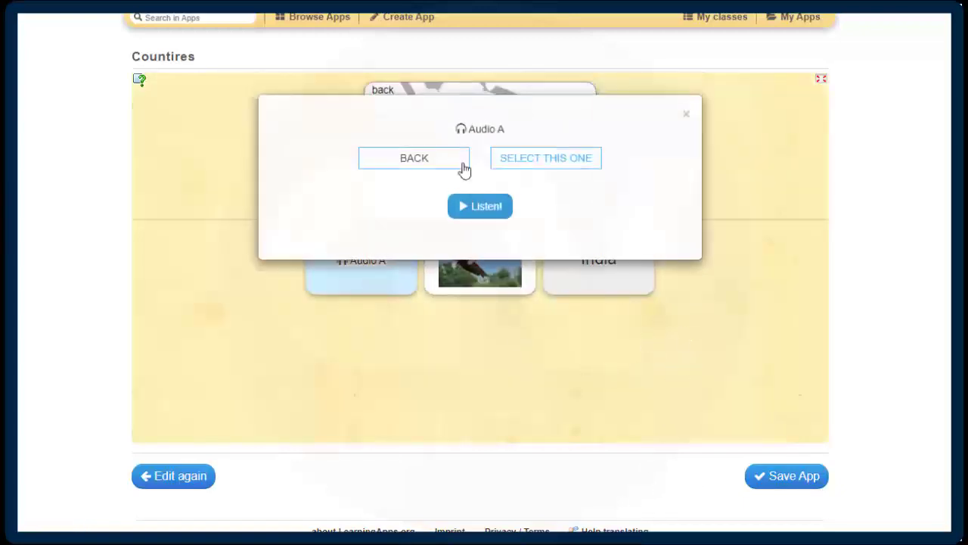
{"action": "left_click", "coordinate": [590, 160]}
Match the eagle picture to the marker on Africa and check the completed solution
{"action": "left_click", "coordinate": [495, 258]}
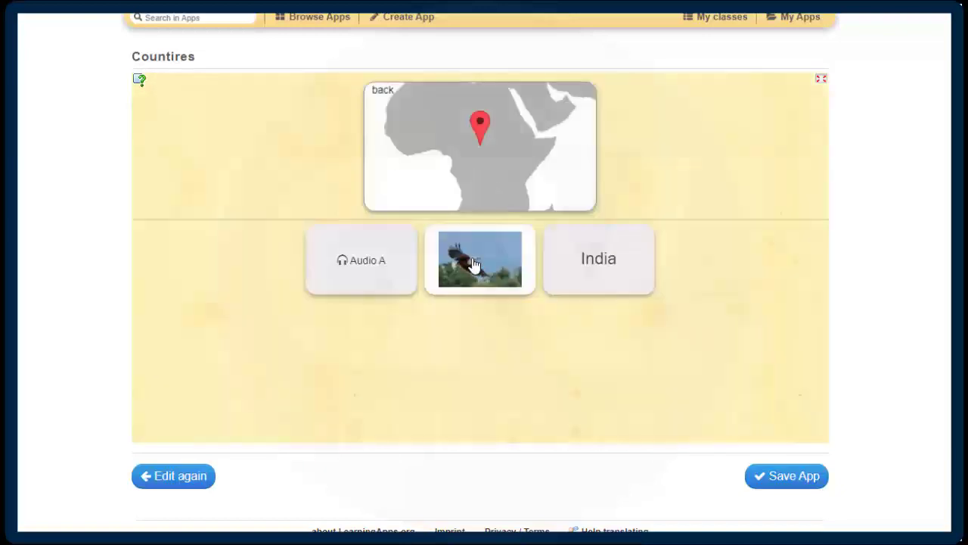
{"action": "left_click", "coordinate": [473, 265]}
{"action": "left_click", "coordinate": [564, 134]}
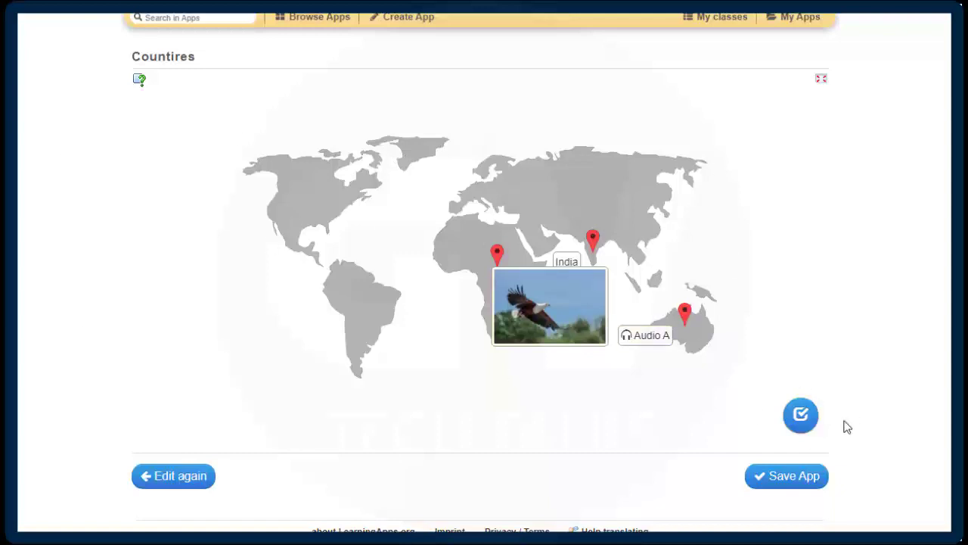
{"action": "left_click", "coordinate": [801, 414]}
{"action": "left_click", "coordinate": [484, 206]}
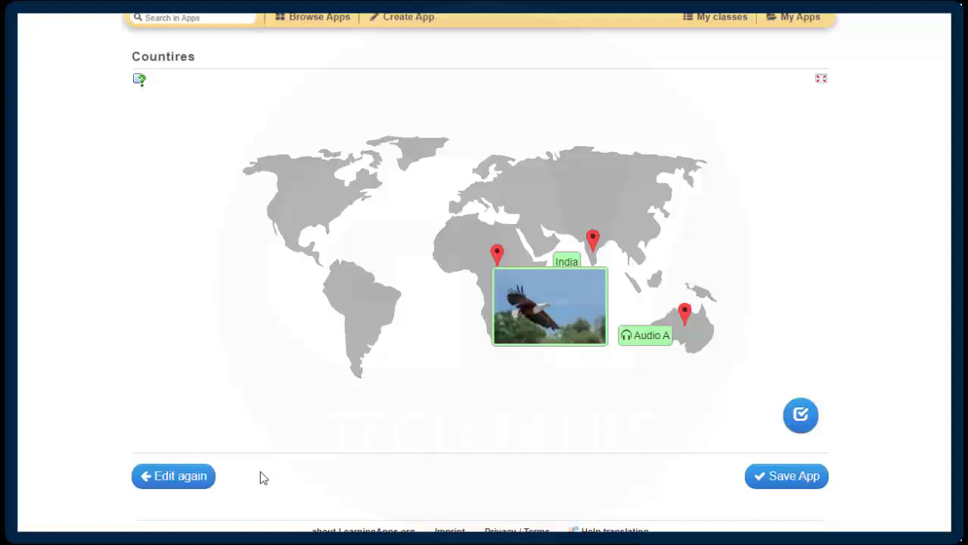
Return to editing and replace the second marker's speech element with the text "Australia" and the third marker's image with the text "Africa"
{"action": "left_click", "coordinate": [194, 477]}
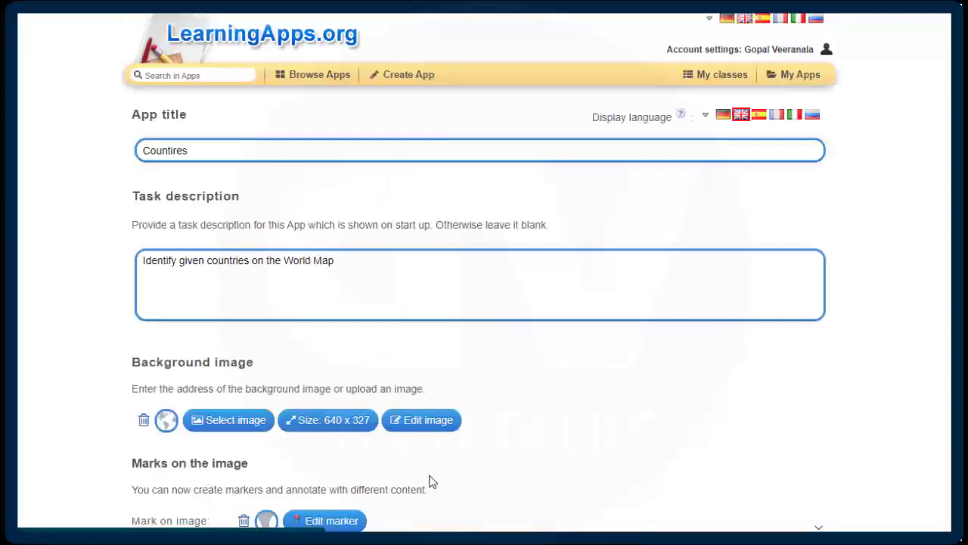
{"action": "scroll", "coordinate": [633, 348], "scroll_direction": "down", "scroll_amount": 6}
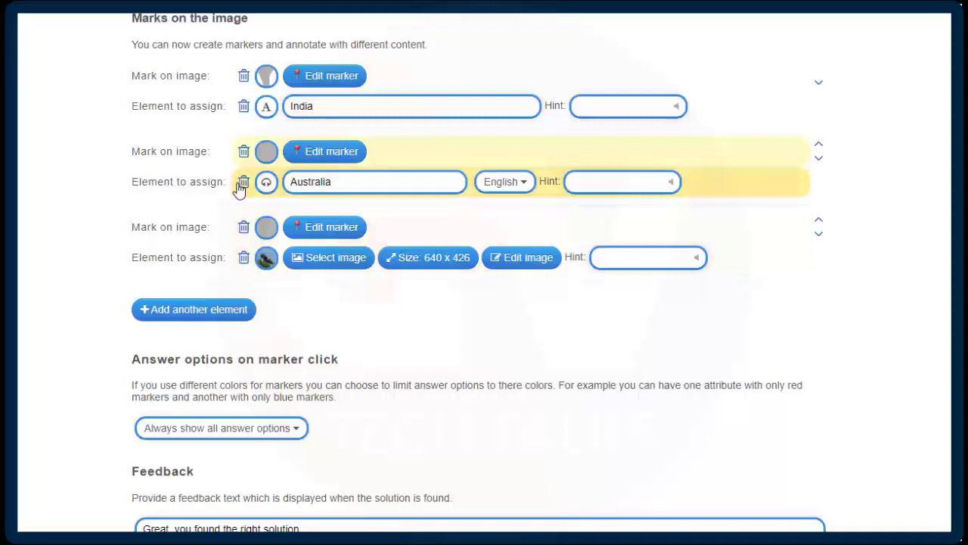
{"action": "right_click", "coordinate": [304, 187]}
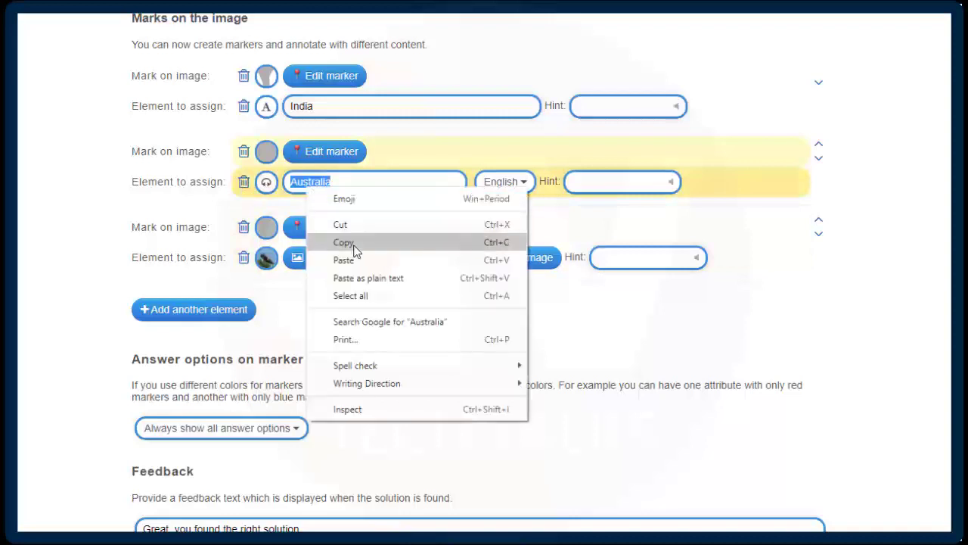
{"action": "left_click", "coordinate": [354, 248]}
{"action": "left_click", "coordinate": [243, 182]}
{"action": "left_click", "coordinate": [268, 186]}
{"action": "right_click", "coordinate": [330, 185]}
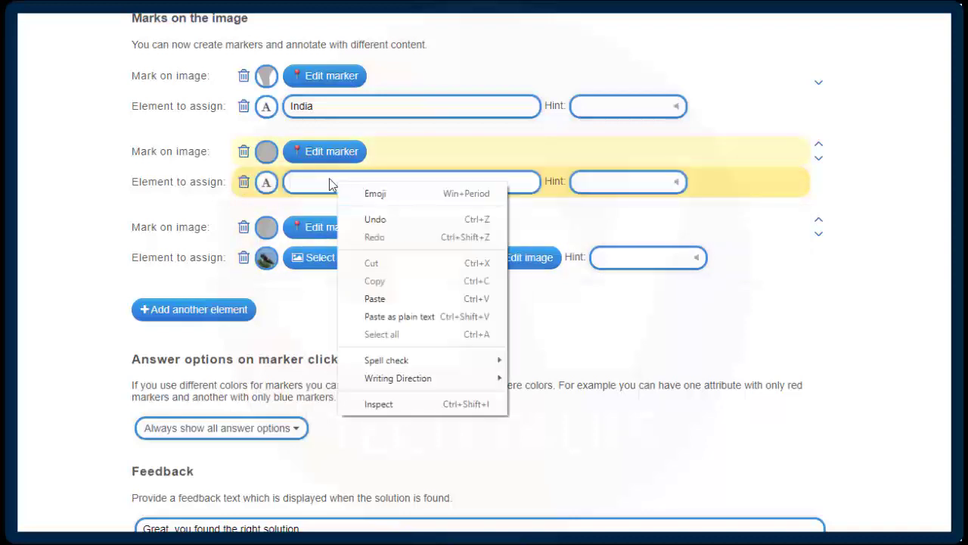
{"action": "left_click", "coordinate": [376, 297]}
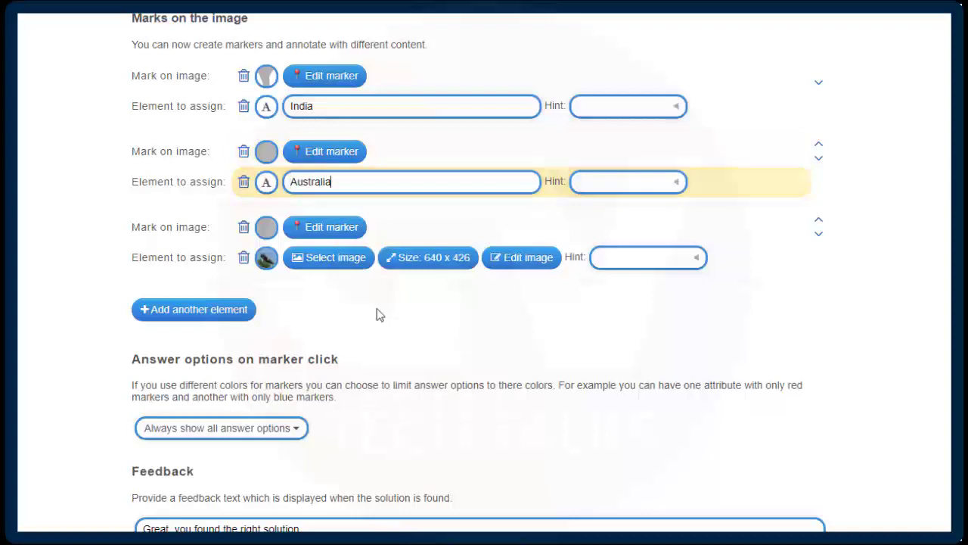
{"action": "left_click", "coordinate": [243, 259]}
{"action": "left_click", "coordinate": [267, 261]}
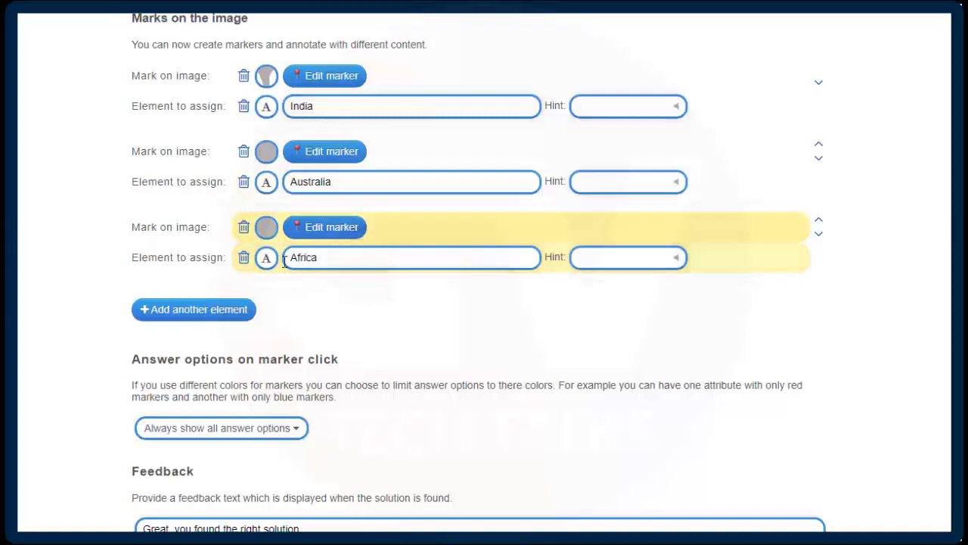
Add a fourth element with a blue marker on North America and assign it the text "North America"
{"action": "left_click", "coordinate": [233, 318]}
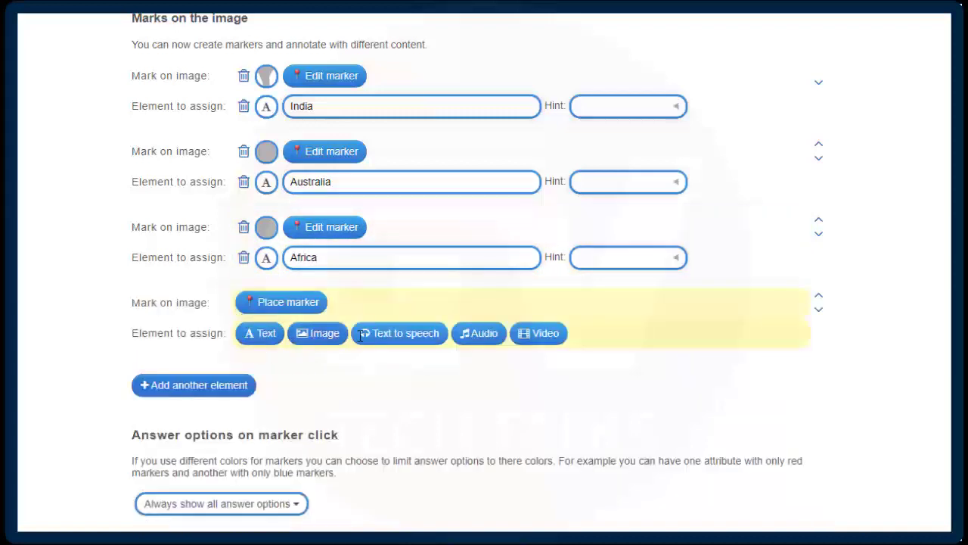
{"action": "left_click", "coordinate": [286, 305]}
{"action": "left_click", "coordinate": [214, 344]}
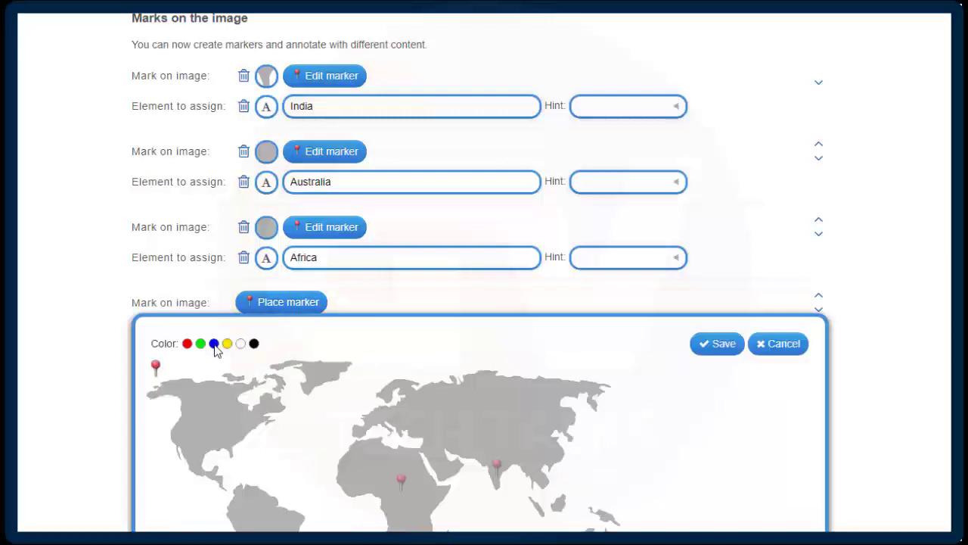
{"action": "left_click", "coordinate": [218, 411]}
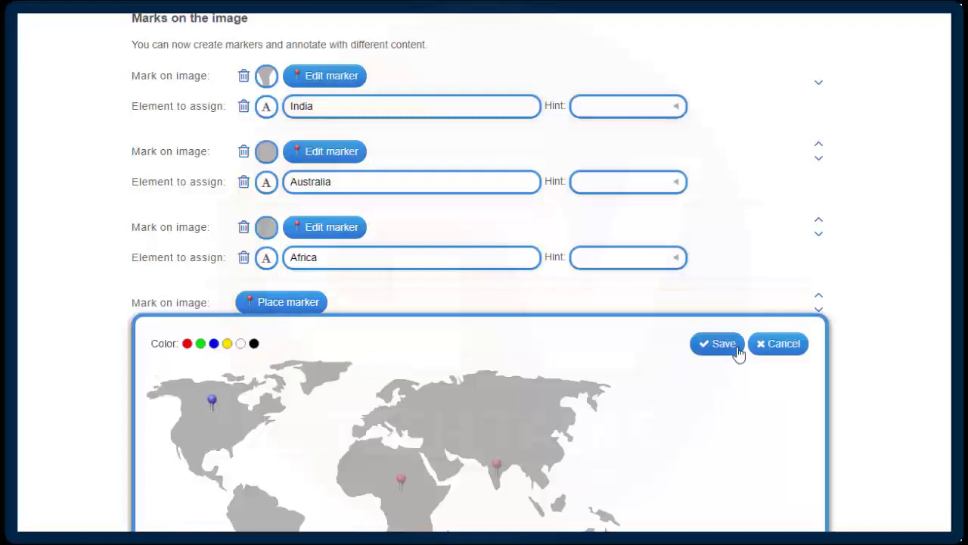
{"action": "left_click", "coordinate": [736, 348]}
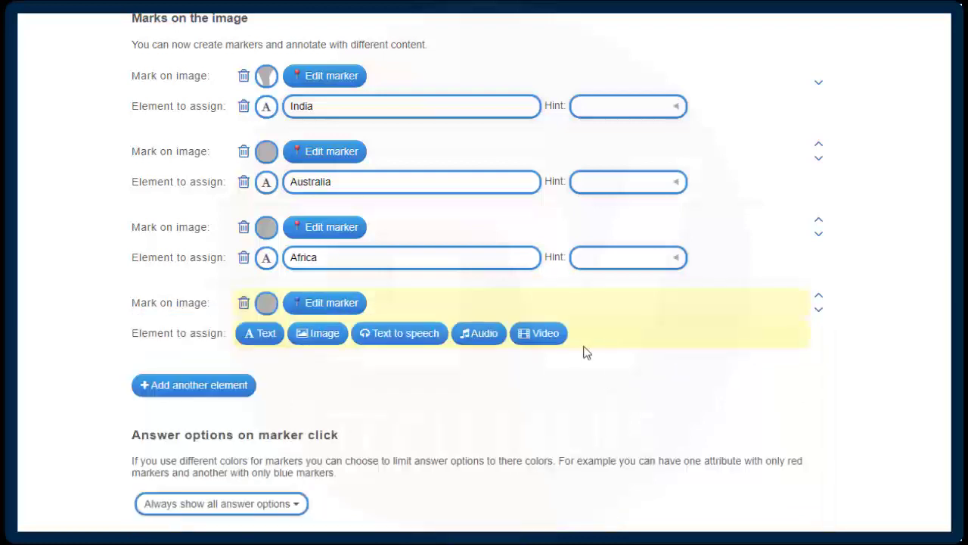
{"action": "left_click", "coordinate": [259, 335]}
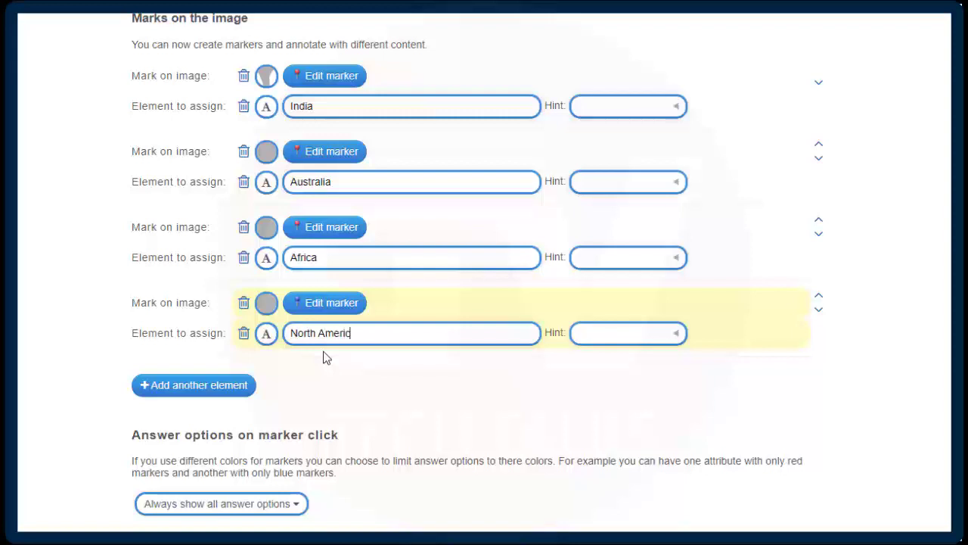
Add a fifth element with a blue marker on South America and assign it the text "South America"
{"action": "left_click", "coordinate": [213, 398]}
{"action": "left_click", "coordinate": [254, 381]}
{"action": "left_click", "coordinate": [214, 421]}
{"action": "scroll", "coordinate": [651, 389], "scroll_direction": "down", "scroll_amount": 3}
{"action": "left_click", "coordinate": [260, 370]}
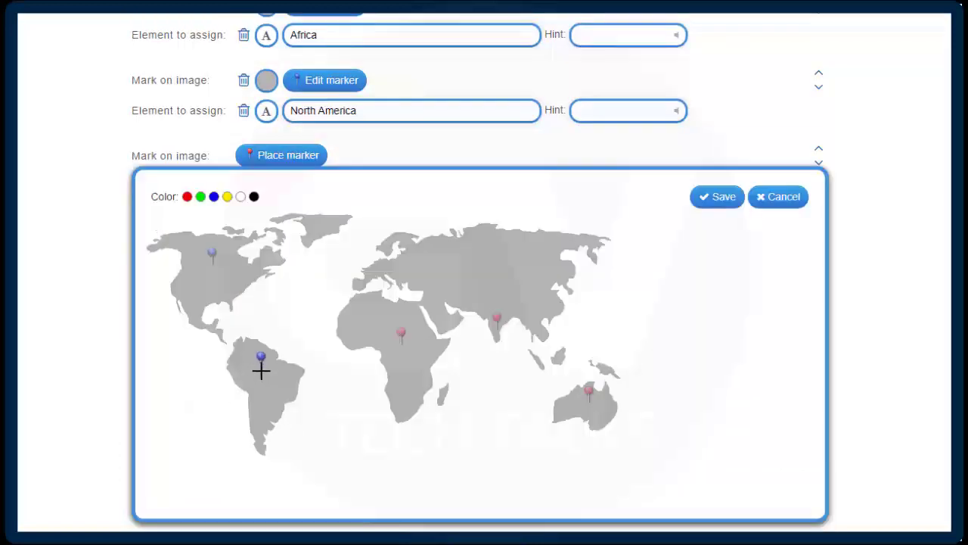
{"action": "left_click", "coordinate": [724, 200]}
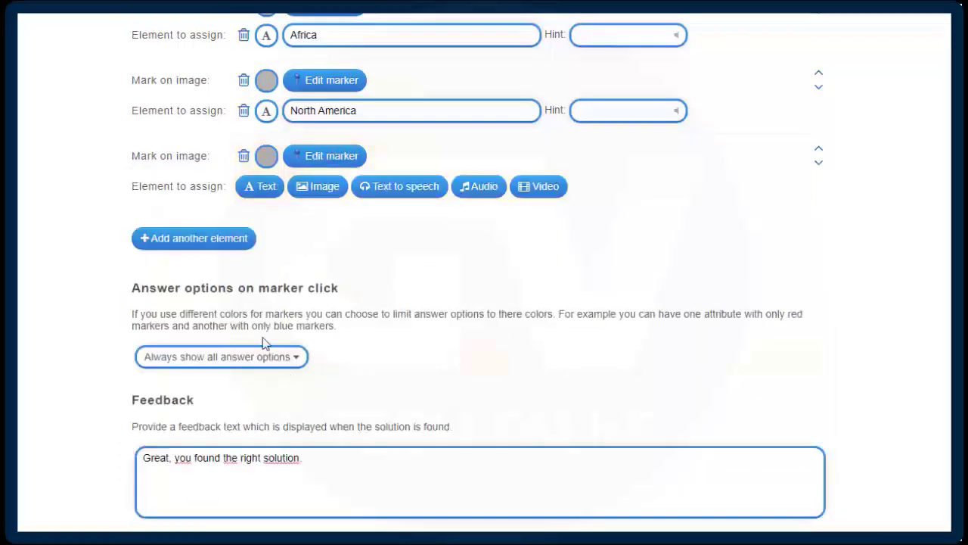
{"action": "left_click", "coordinate": [257, 189]}
{"action": "type", "text": "out"}
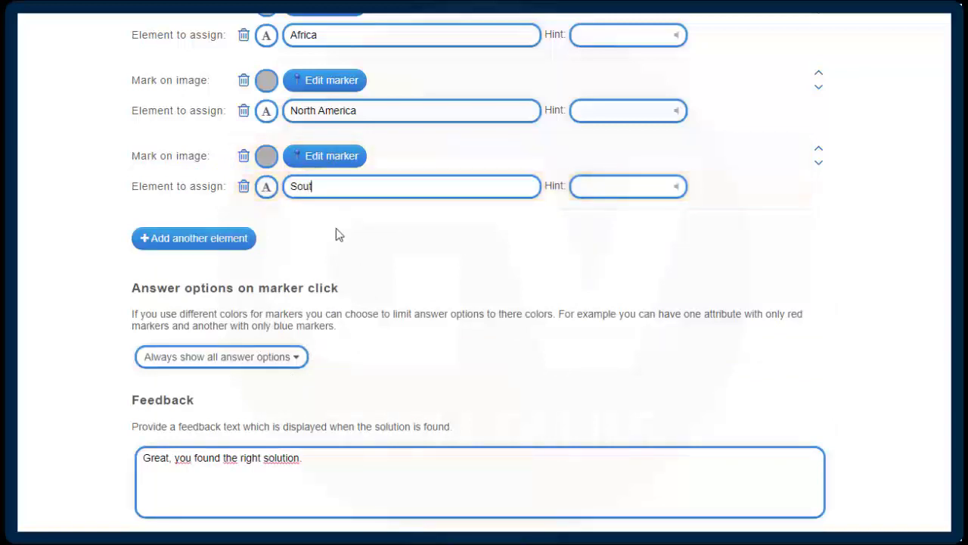
{"action": "type", "text": "h America"}
{"action": "left_click", "coordinate": [218, 240]}
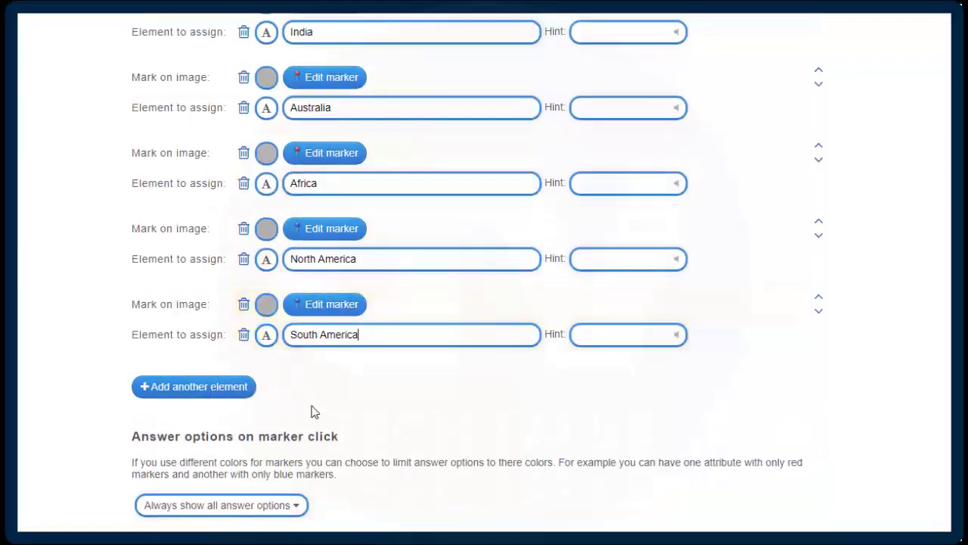
Set the answer options on marker click to show only the options that belong to the same marker color
{"action": "scroll", "coordinate": [395, 181], "scroll_direction": "up", "scroll_amount": 3}
{"action": "scroll", "coordinate": [391, 218], "scroll_direction": "down", "scroll_amount": 6}
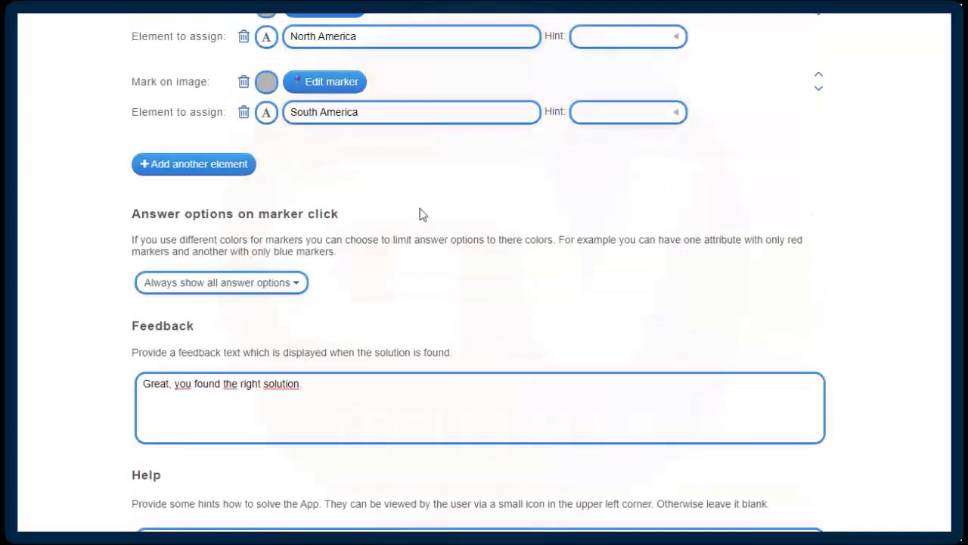
{"action": "left_click", "coordinate": [295, 286]}
{"action": "left_click", "coordinate": [271, 324]}
{"action": "left_click", "coordinate": [302, 286]}
{"action": "left_click", "coordinate": [308, 327]}
Preview the app again and examine the answer options offered for the two blue markers and the red marker on Africa
{"action": "scroll", "coordinate": [787, 416], "scroll_direction": "down", "scroll_amount": 5}
{"action": "left_click", "coordinate": [773, 474]}
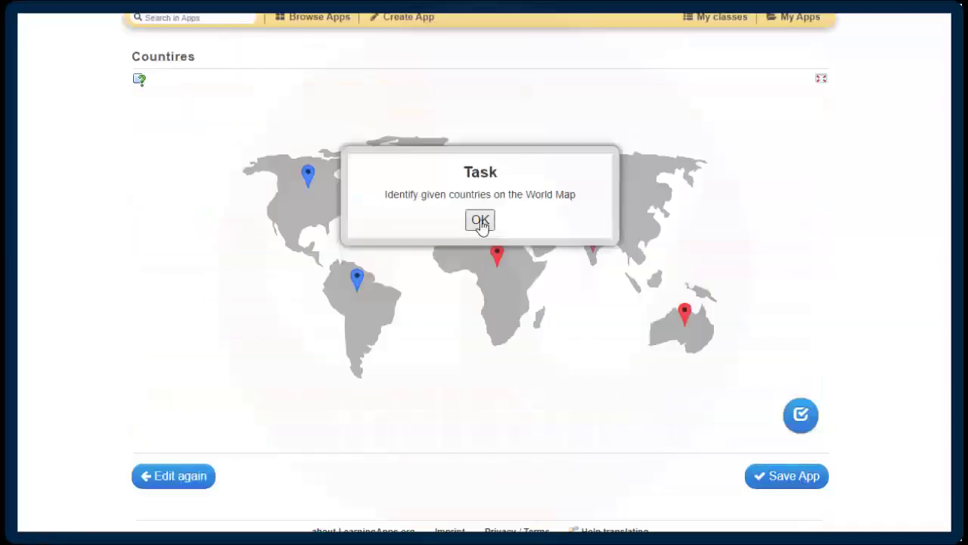
{"action": "left_click", "coordinate": [480, 220]}
{"action": "left_click", "coordinate": [359, 279]}
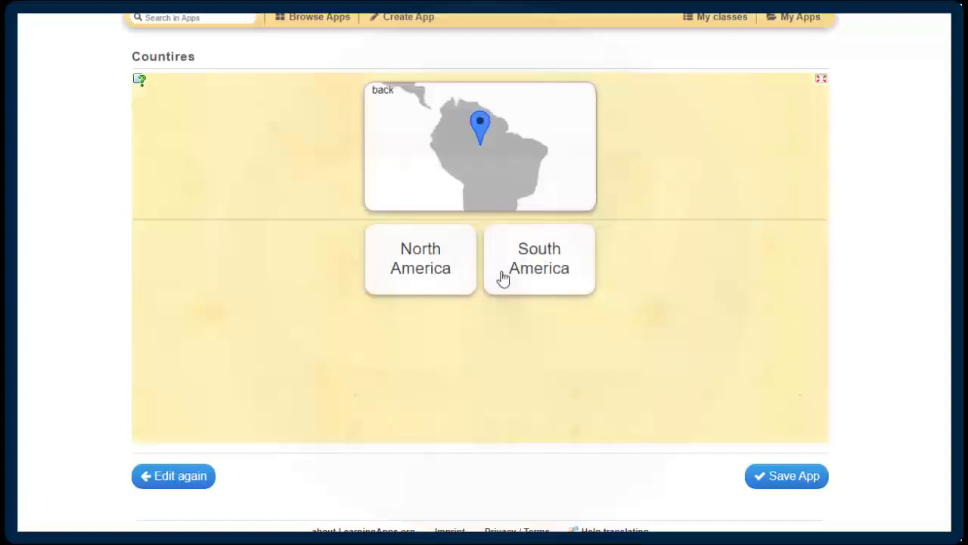
{"action": "left_click", "coordinate": [388, 93]}
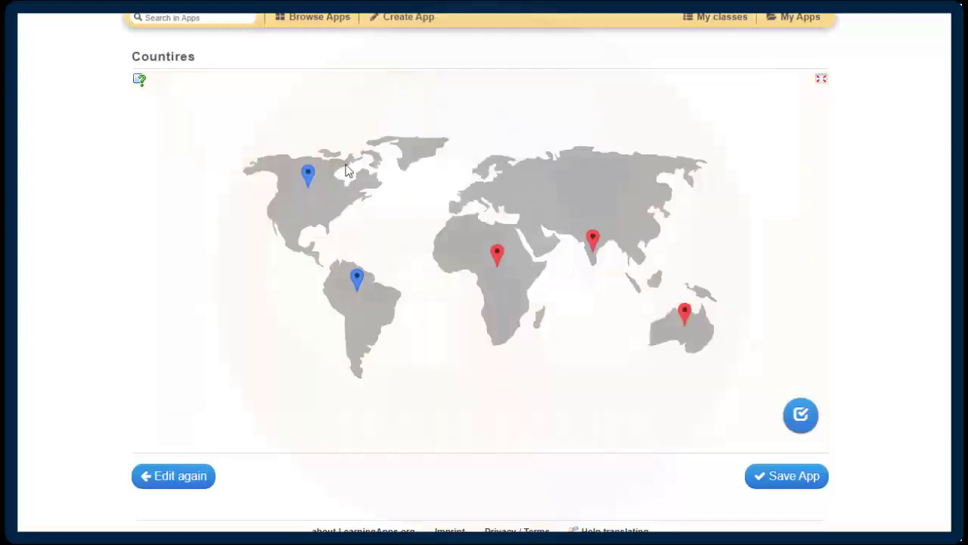
{"action": "left_click", "coordinate": [309, 175]}
{"action": "left_click", "coordinate": [379, 96]}
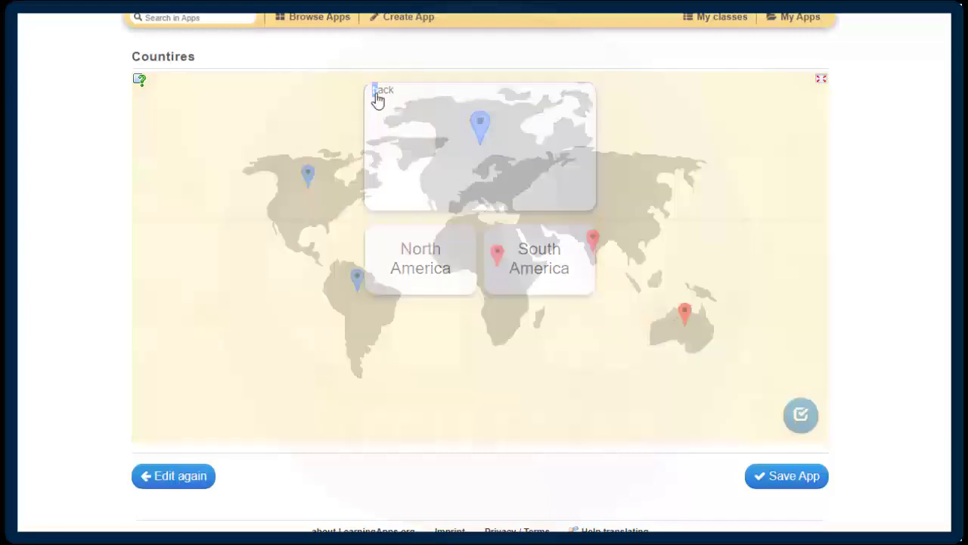
{"action": "left_click", "coordinate": [493, 255]}
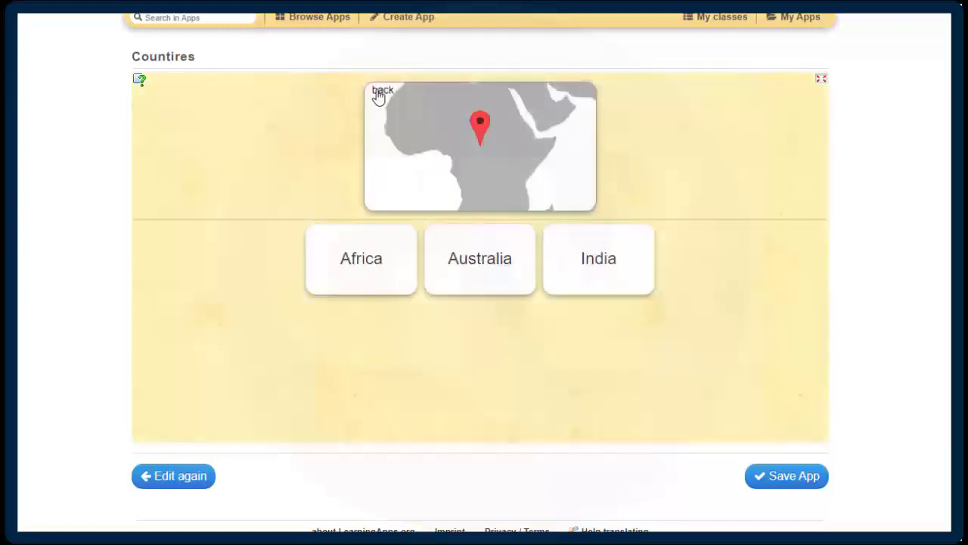
Return to editing the app and set the answer options on marker click to always show all answer options
{"action": "left_click", "coordinate": [379, 97]}
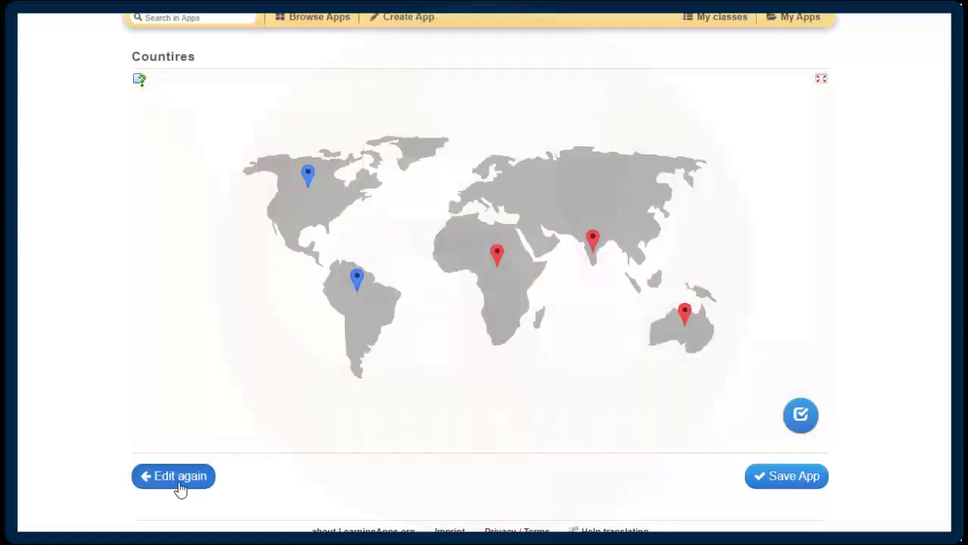
{"action": "left_click", "coordinate": [176, 484]}
{"action": "scroll", "coordinate": [598, 348], "scroll_direction": "down", "scroll_amount": 7}
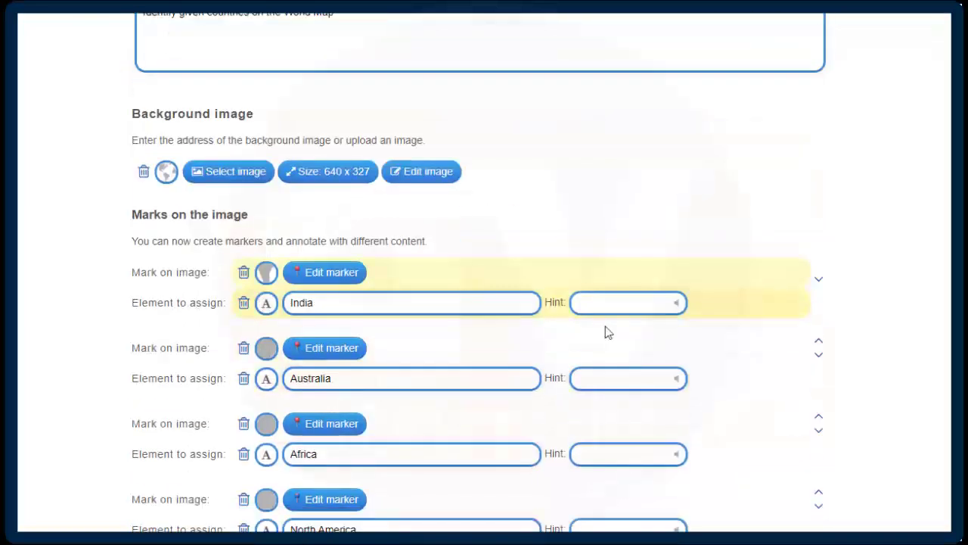
{"action": "scroll", "coordinate": [603, 318], "scroll_direction": "up", "scroll_amount": 1}
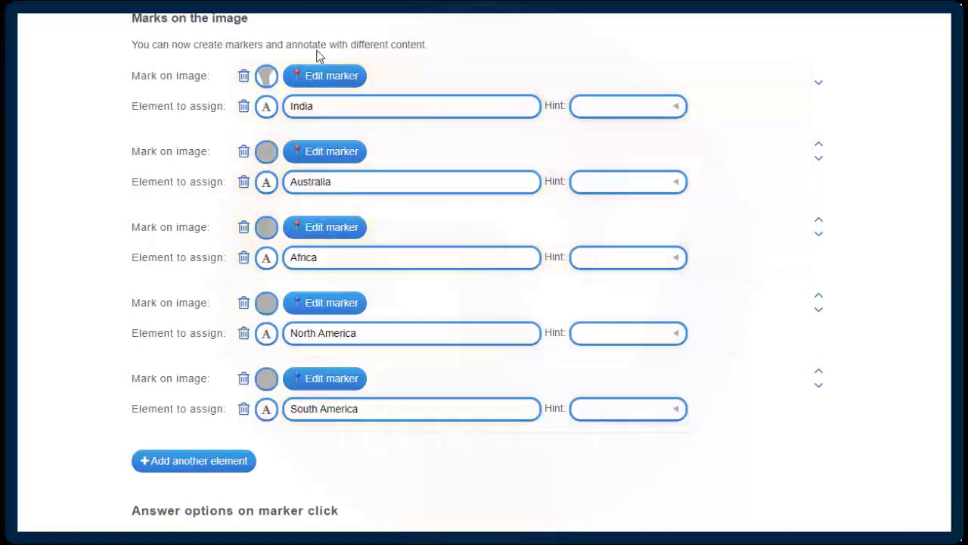
{"action": "scroll", "coordinate": [358, 420], "scroll_direction": "down", "scroll_amount": 2}
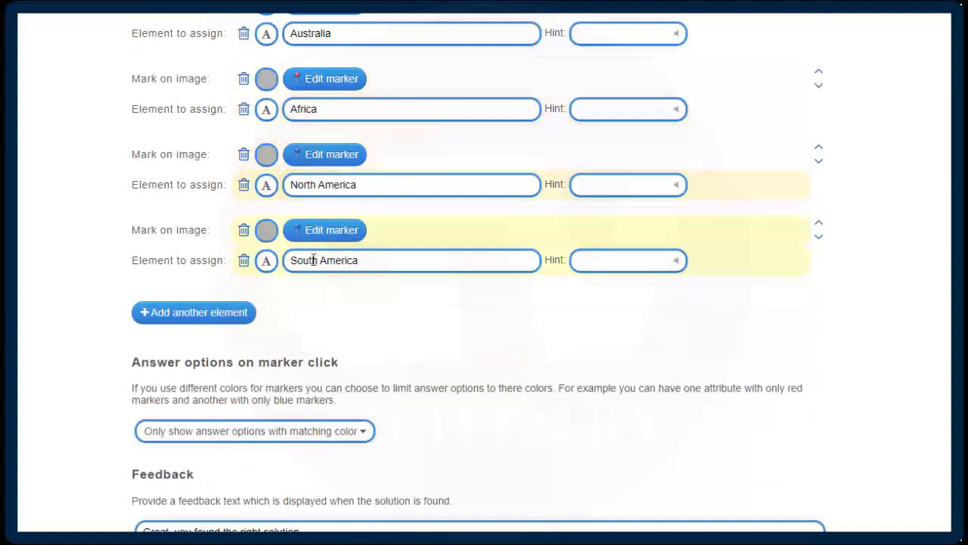
{"action": "scroll", "coordinate": [180, 316], "scroll_direction": "down", "scroll_amount": 1}
{"action": "scroll", "coordinate": [180, 315], "scroll_direction": "down", "scroll_amount": 1}
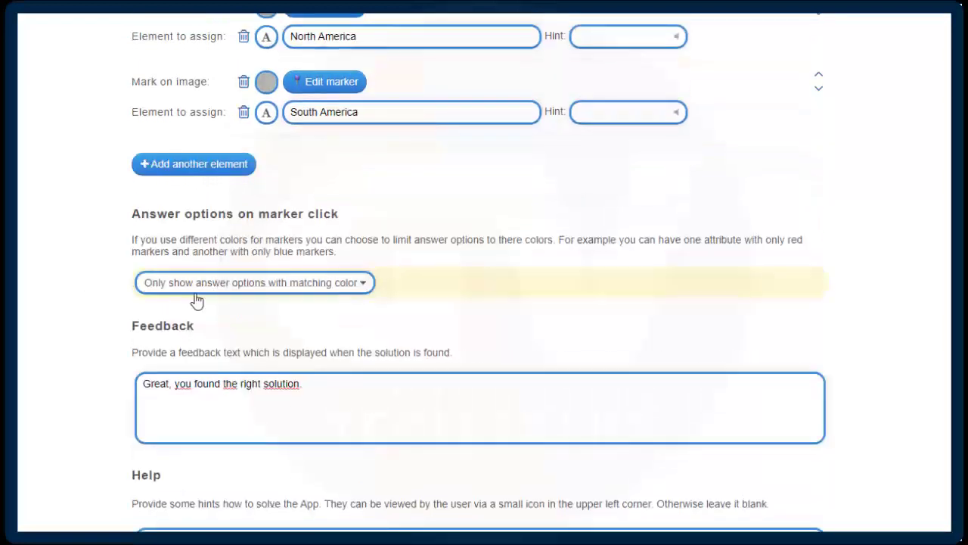
{"action": "left_click", "coordinate": [361, 292]}
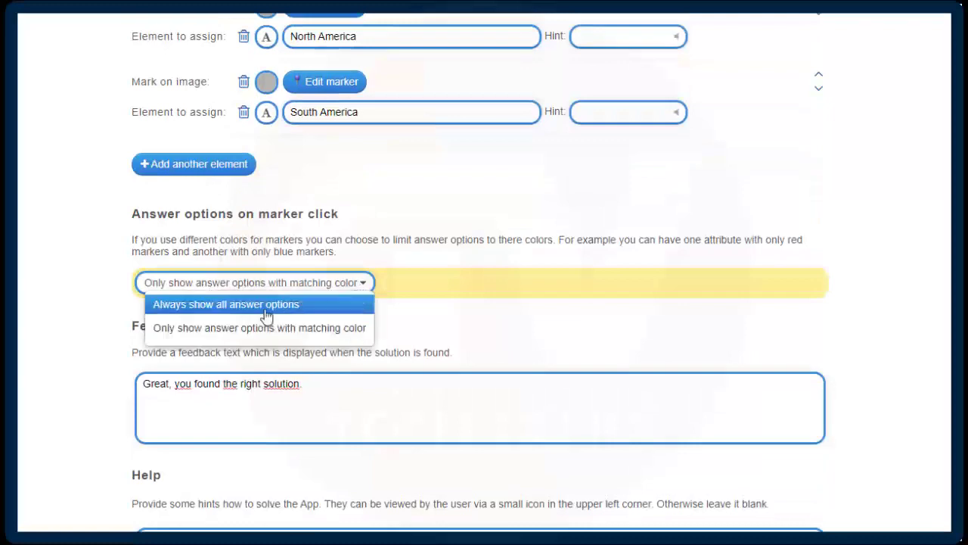
{"action": "left_click", "coordinate": [237, 305]}
Preview the app and assign North America, Africa and India to their matching markers on the map
{"action": "scroll", "coordinate": [825, 389], "scroll_direction": "down", "scroll_amount": 3}
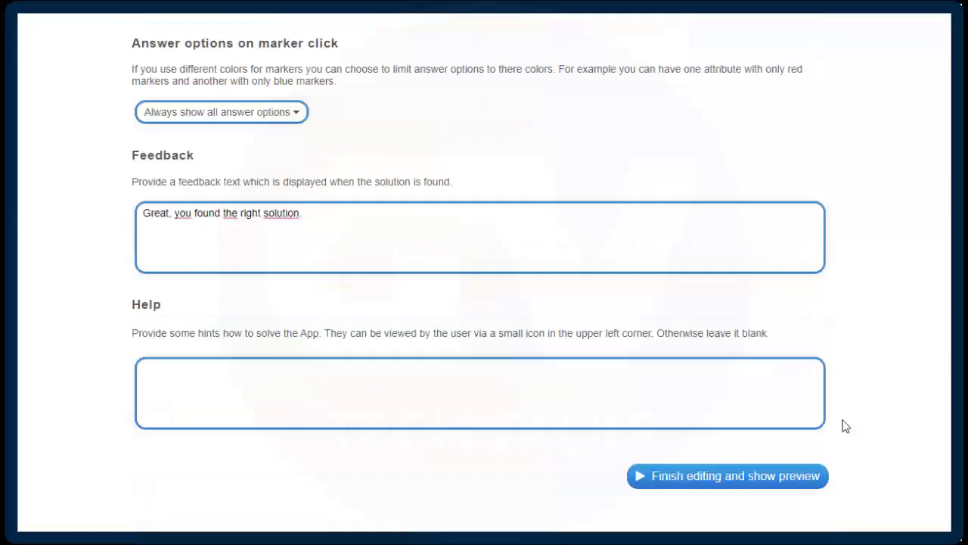
{"action": "left_click", "coordinate": [780, 465]}
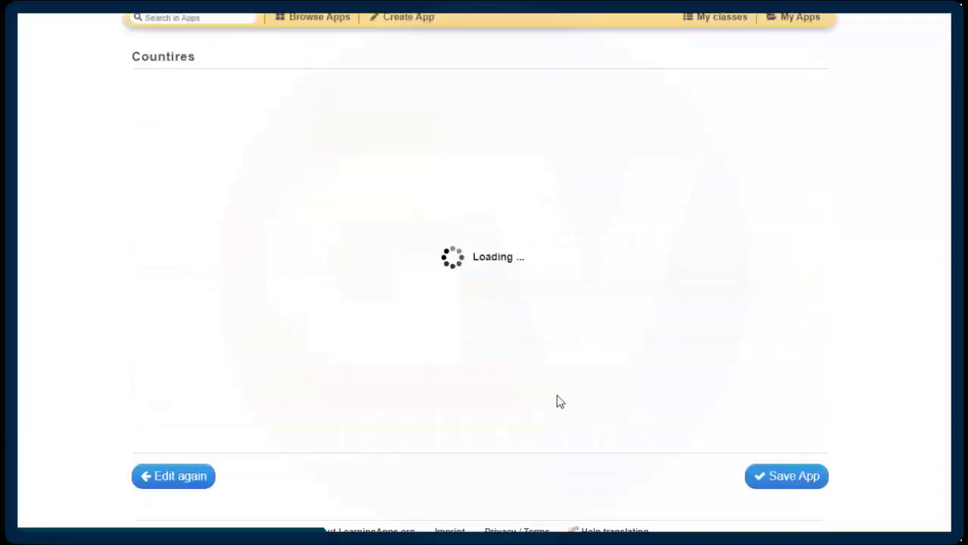
{"action": "left_click", "coordinate": [481, 221]}
{"action": "left_click", "coordinate": [307, 173]}
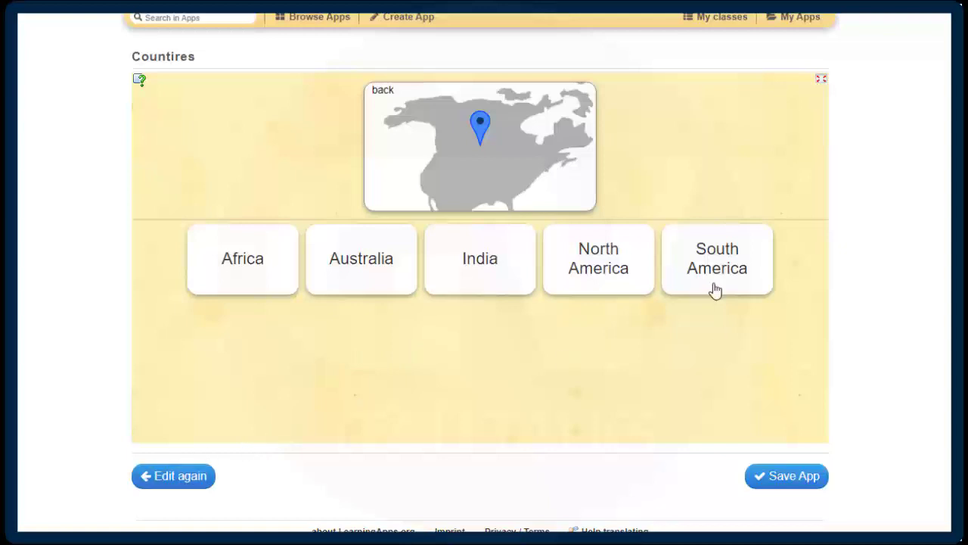
{"action": "left_click", "coordinate": [611, 274]}
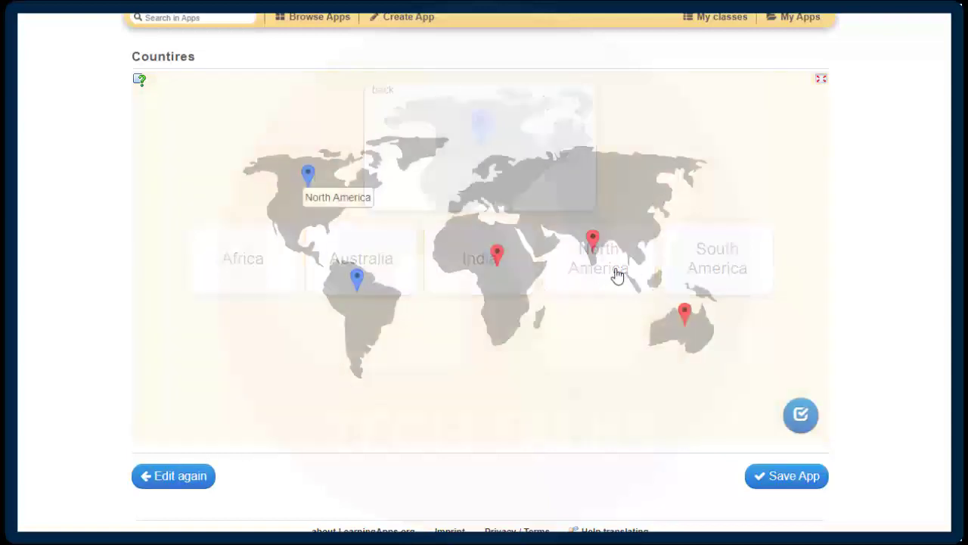
{"action": "left_click", "coordinate": [497, 255]}
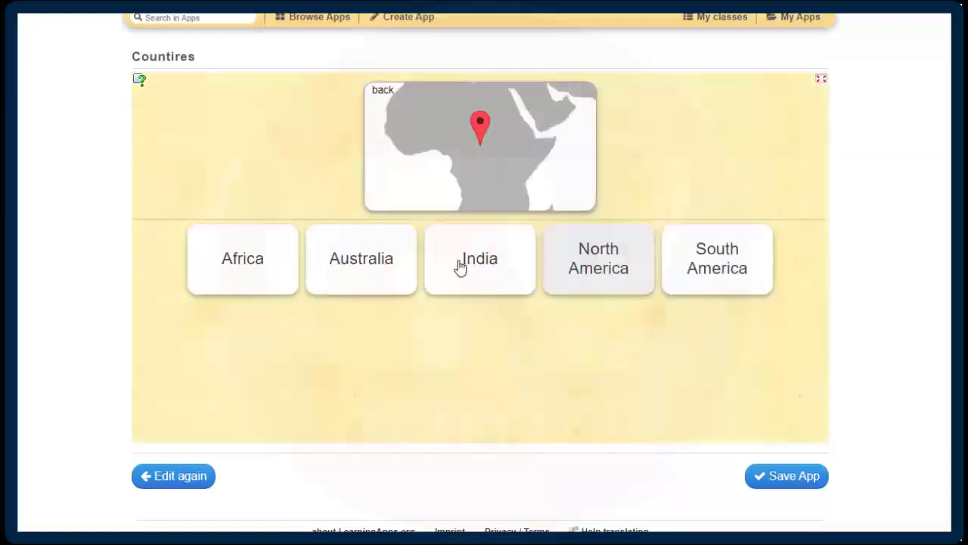
{"action": "left_click", "coordinate": [257, 271]}
{"action": "left_click", "coordinate": [593, 239]}
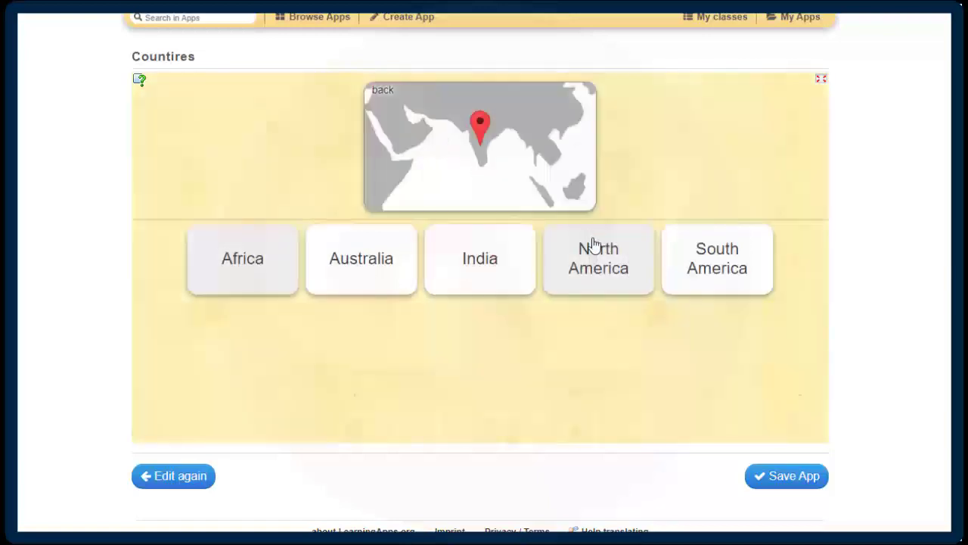
{"action": "left_click", "coordinate": [494, 261]}
Assign South America to the Australia marker and Australia to the South America marker, and check the solution
{"action": "left_click", "coordinate": [684, 315]}
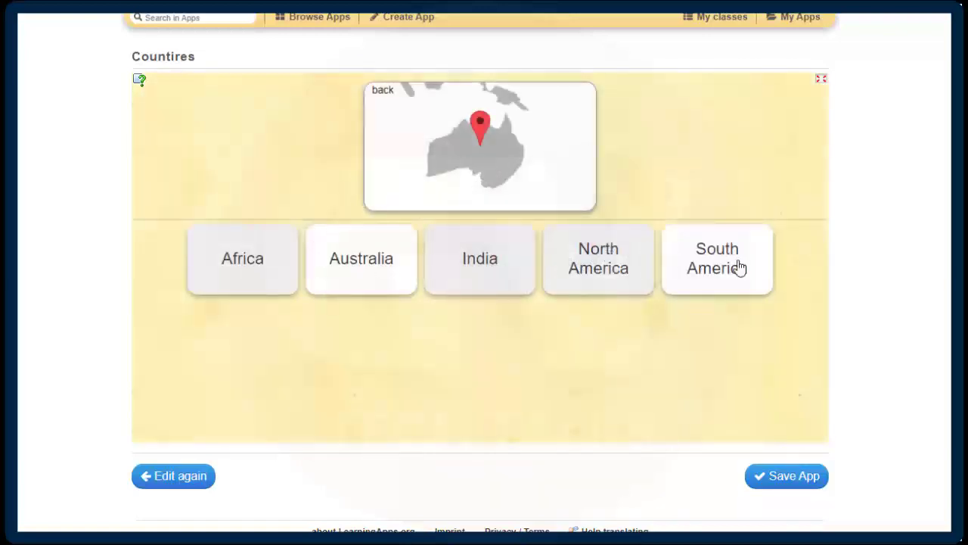
{"action": "left_click", "coordinate": [737, 268]}
{"action": "left_click", "coordinate": [357, 279]}
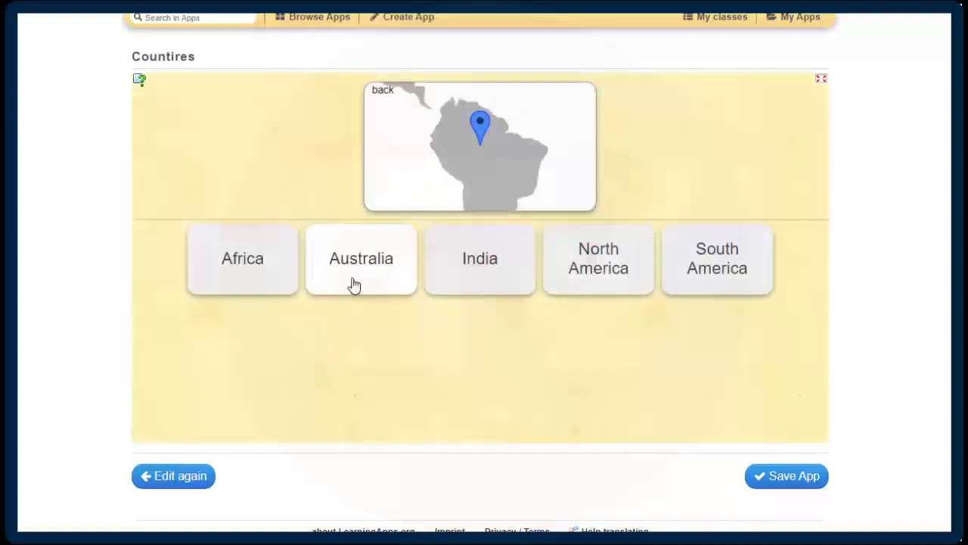
{"action": "left_click", "coordinate": [349, 280]}
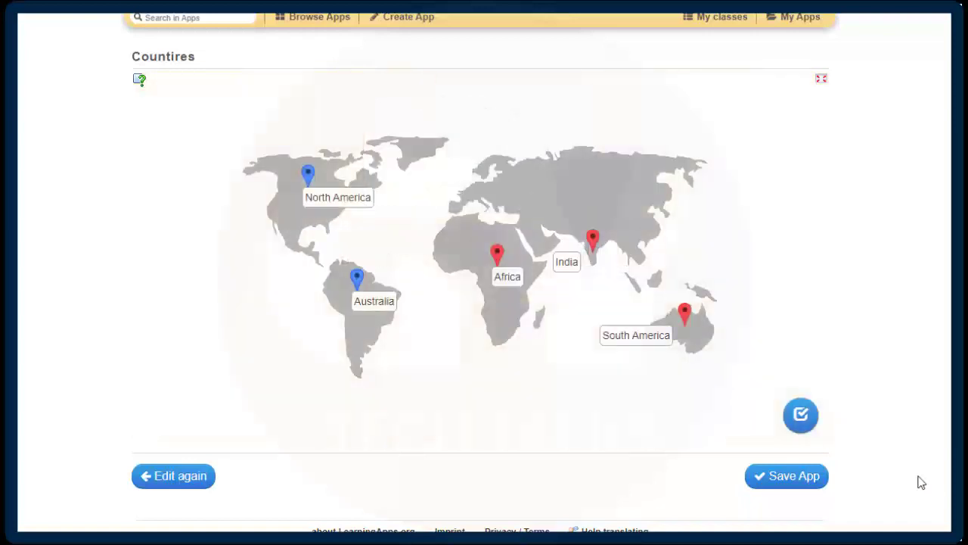
{"action": "left_click", "coordinate": [801, 421]}
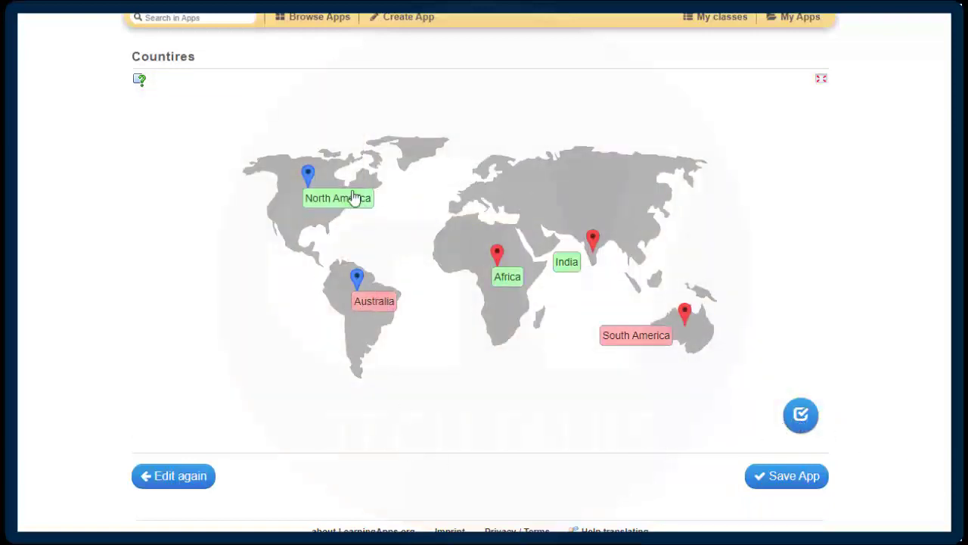
Correct the swapped answers on the Australia and South America markers, and check the solution again
{"action": "left_click", "coordinate": [645, 348]}
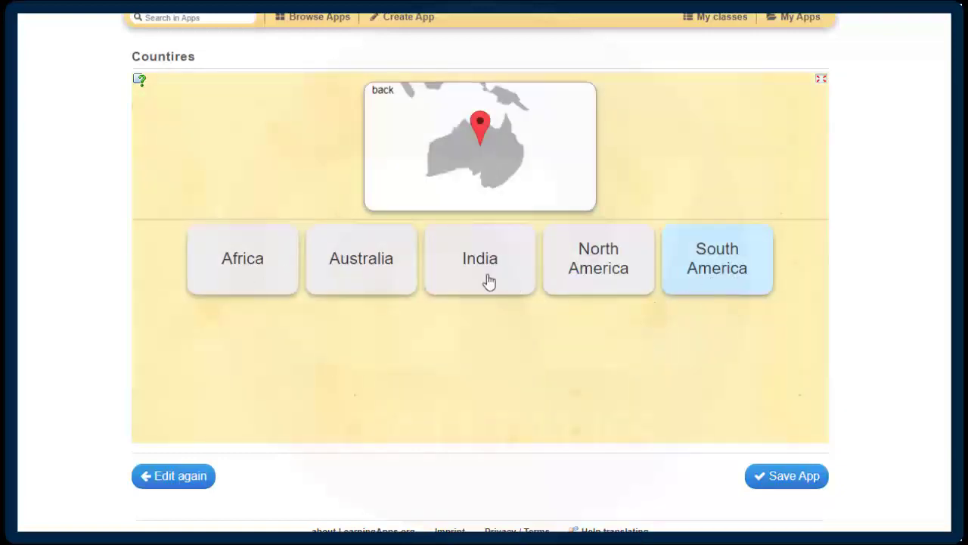
{"action": "left_click", "coordinate": [363, 282]}
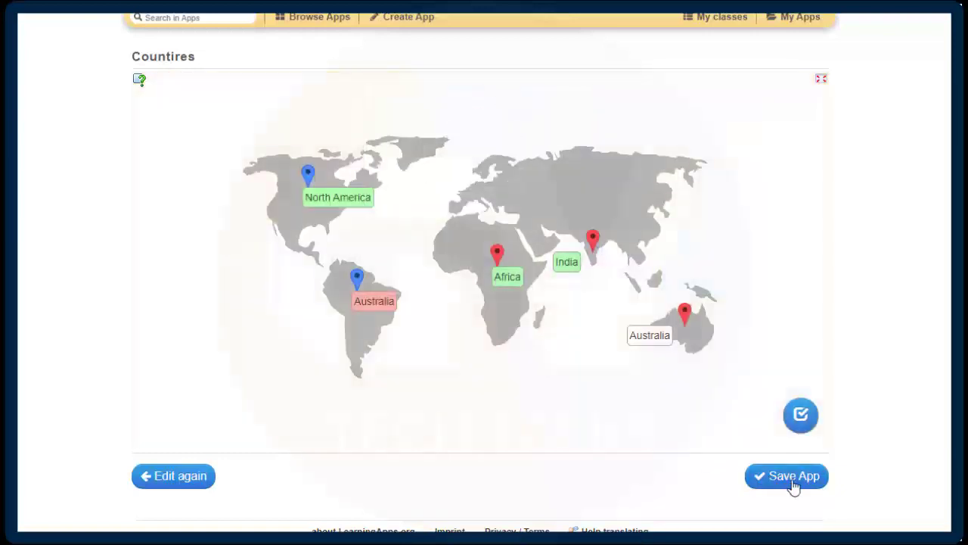
{"action": "left_click", "coordinate": [382, 308]}
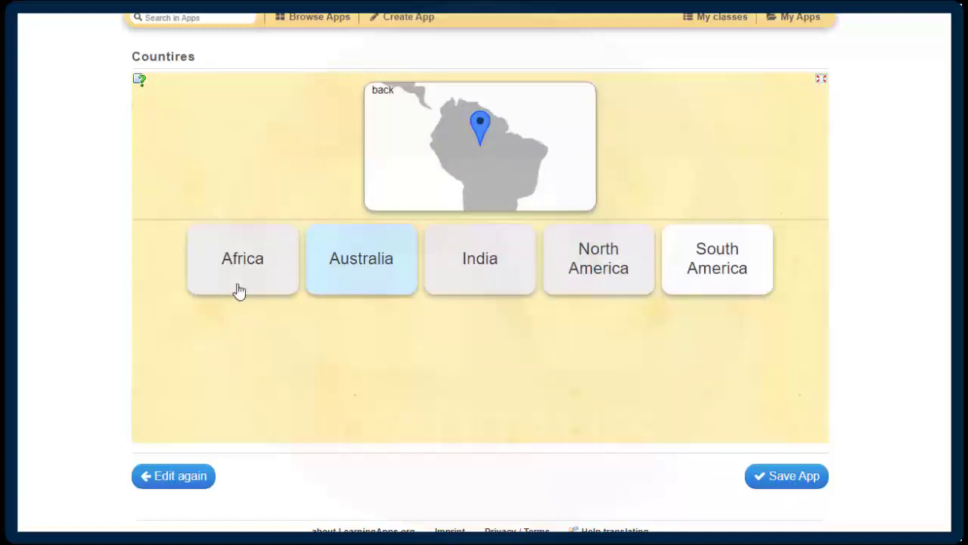
{"action": "left_click", "coordinate": [199, 290]}
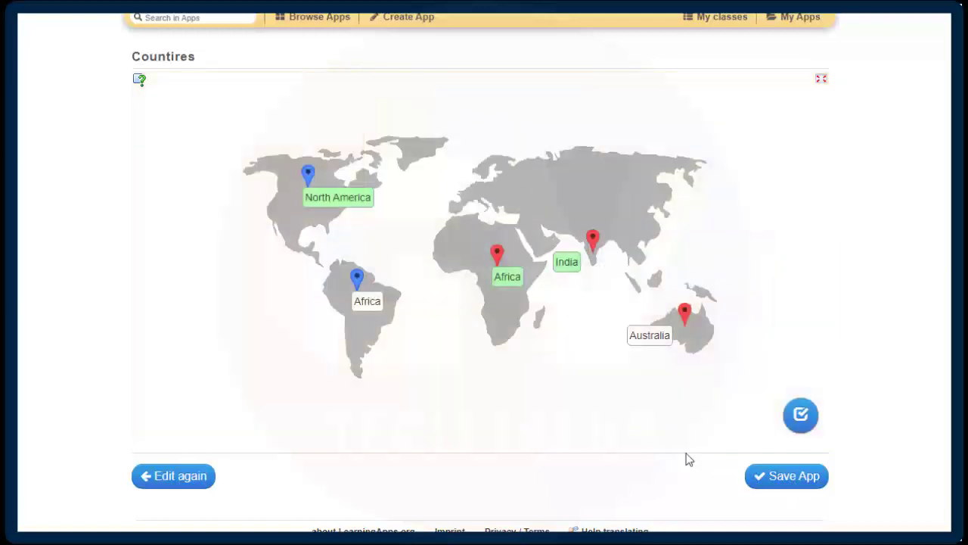
{"action": "left_click", "coordinate": [359, 283]}
{"action": "left_click", "coordinate": [725, 281]}
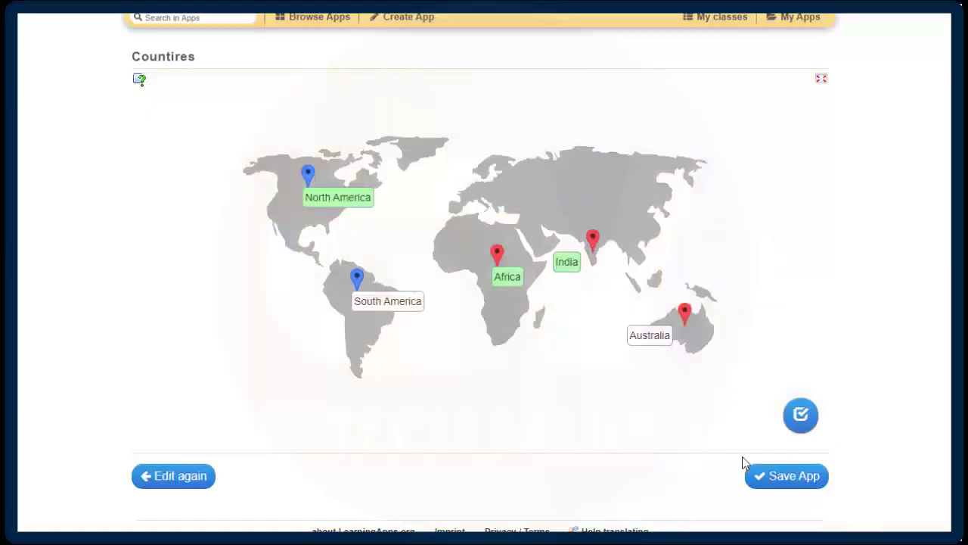
{"action": "left_click", "coordinate": [802, 414]}
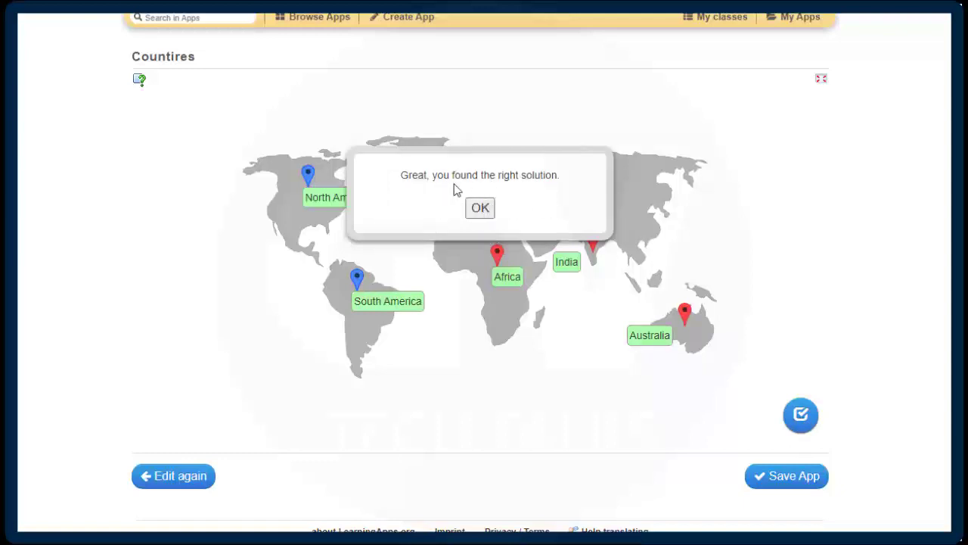
{"action": "left_click_drag", "start_coordinate": [402, 178], "coordinate": [587, 183]}
{"action": "left_click", "coordinate": [480, 212]}
Return to editing the app and change the feedback text to "Great Work!"
{"action": "left_click", "coordinate": [187, 482]}
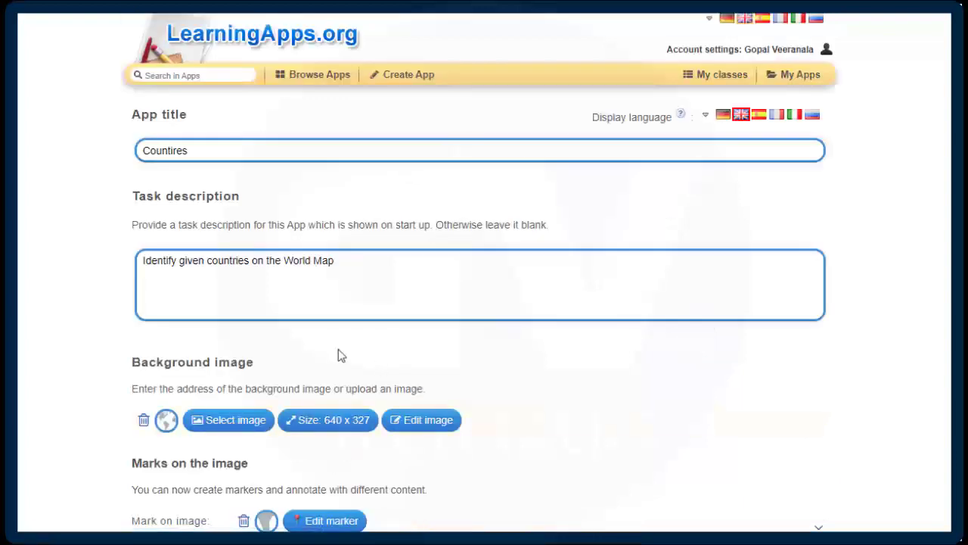
{"action": "scroll", "coordinate": [348, 350], "scroll_direction": "down", "scroll_amount": 8}
{"action": "scroll", "coordinate": [360, 343], "scroll_direction": "down", "scroll_amount": 5}
{"action": "left_click", "coordinate": [281, 319]}
{"action": "left_click_drag", "start_coordinate": [301, 311], "coordinate": [184, 312]}
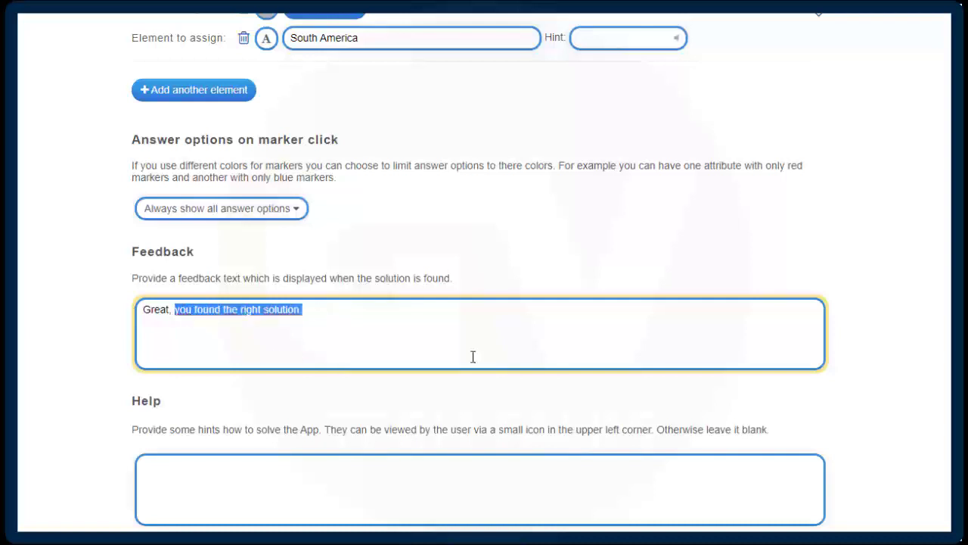
{"action": "key", "text": "BackSpace"}
{"action": "key", "text": "BackSpace"}
{"action": "key", "text": "BackSpace"}
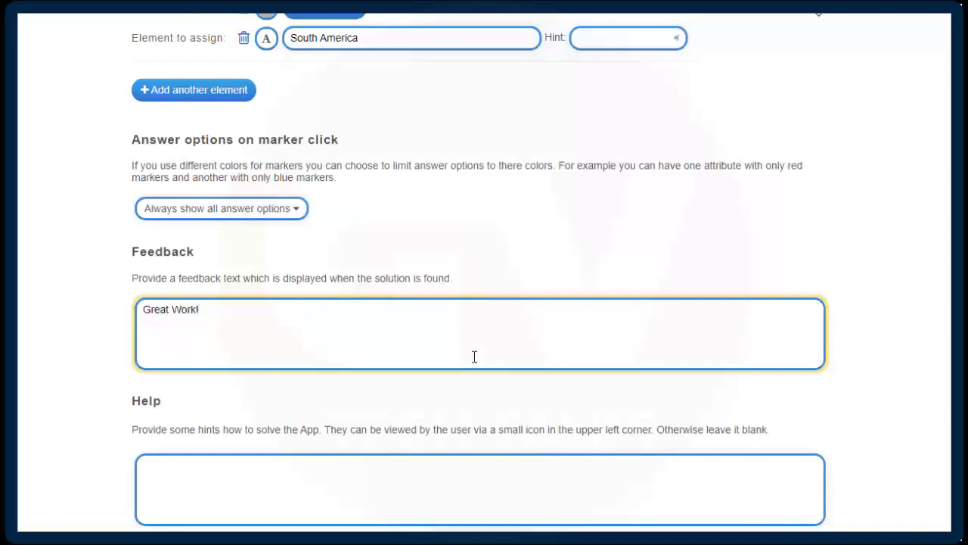
Preview the app again and assign Africa, India and Australia to their matching red markers
{"action": "scroll", "coordinate": [504, 339], "scroll_direction": "down", "scroll_amount": 3}
{"action": "left_click", "coordinate": [708, 466]}
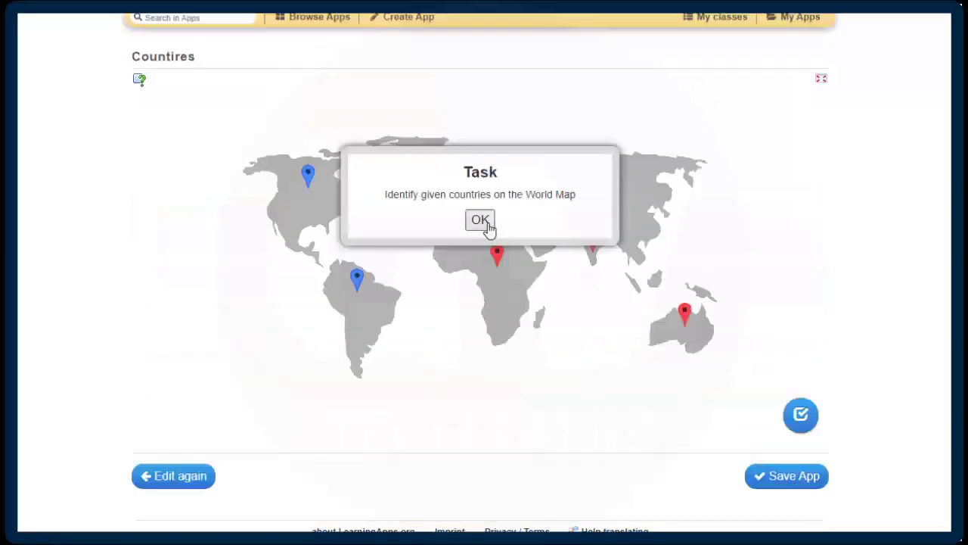
{"action": "left_click", "coordinate": [488, 223]}
{"action": "left_click", "coordinate": [497, 257]}
{"action": "left_click", "coordinate": [240, 264]}
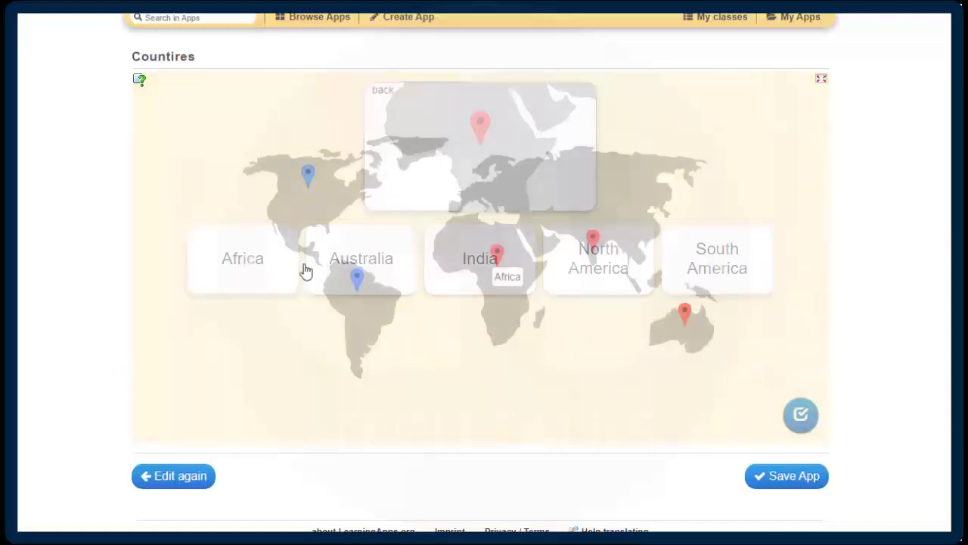
{"action": "left_click", "coordinate": [593, 239]}
{"action": "left_click", "coordinate": [496, 258]}
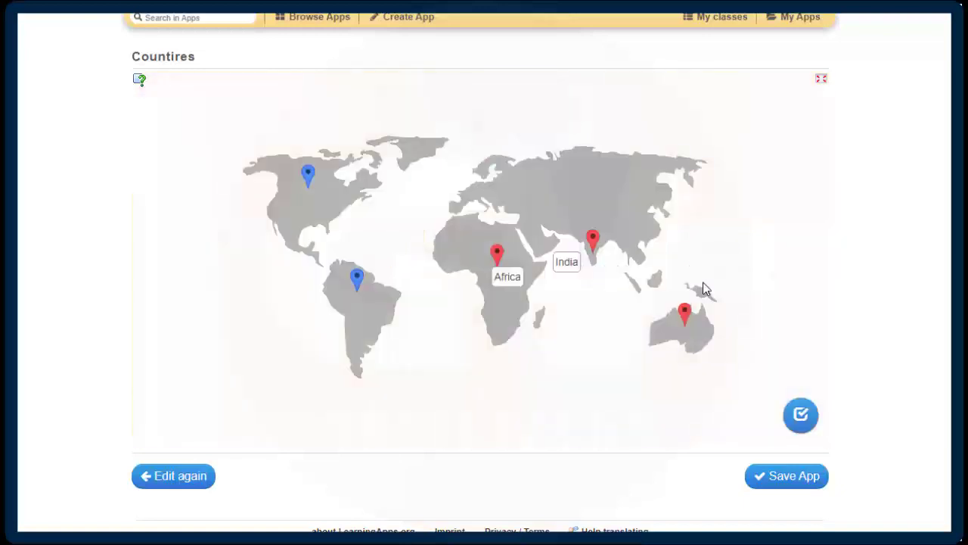
{"action": "left_click", "coordinate": [685, 316]}
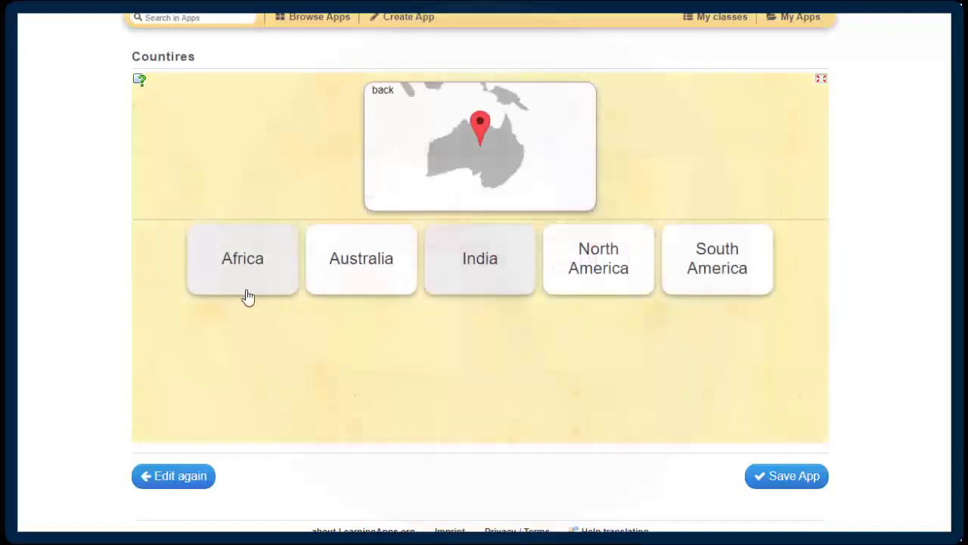
{"action": "left_click", "coordinate": [370, 277]}
Assign North America and South America to their matching blue markers and check the solution
{"action": "left_click", "coordinate": [307, 178]}
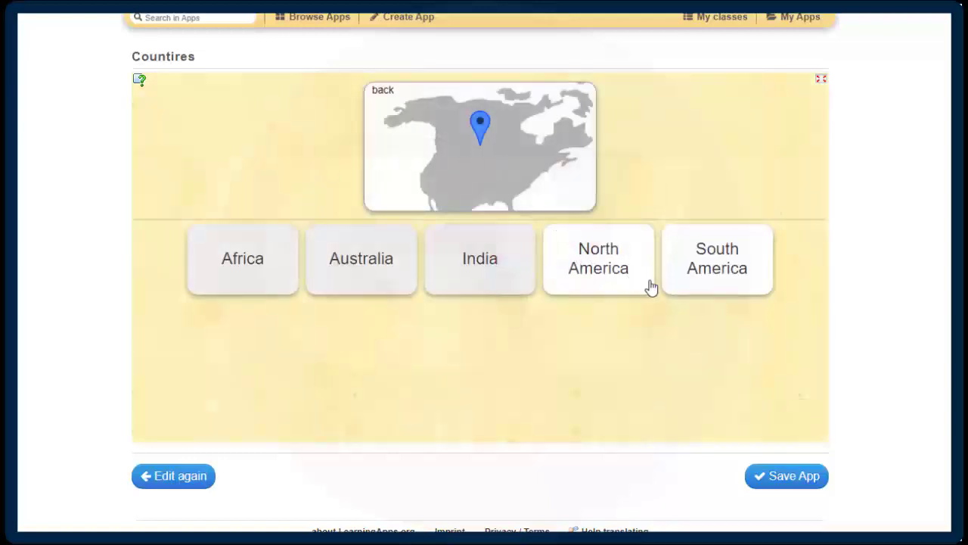
{"action": "left_click", "coordinate": [632, 295]}
{"action": "left_click", "coordinate": [357, 278]}
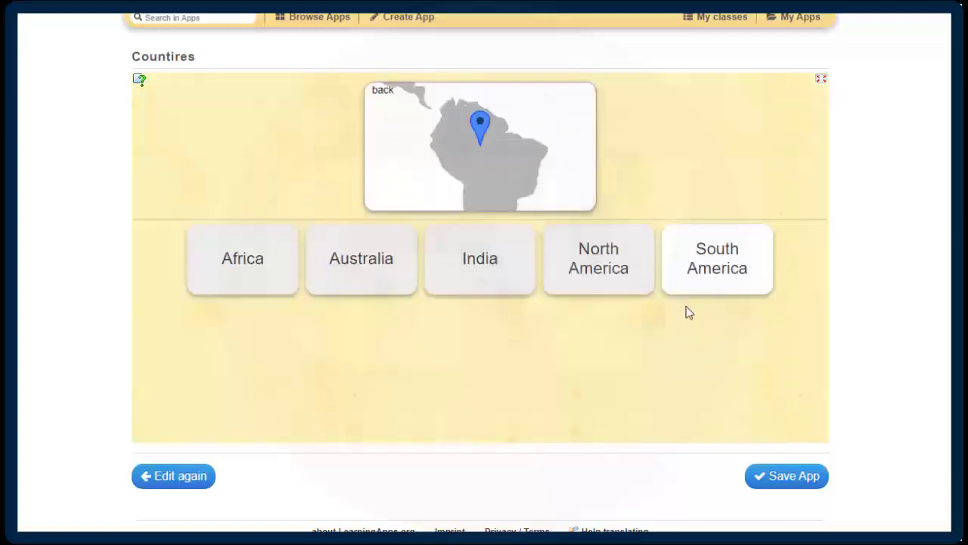
{"action": "left_click", "coordinate": [724, 279]}
{"action": "left_click", "coordinate": [800, 415]}
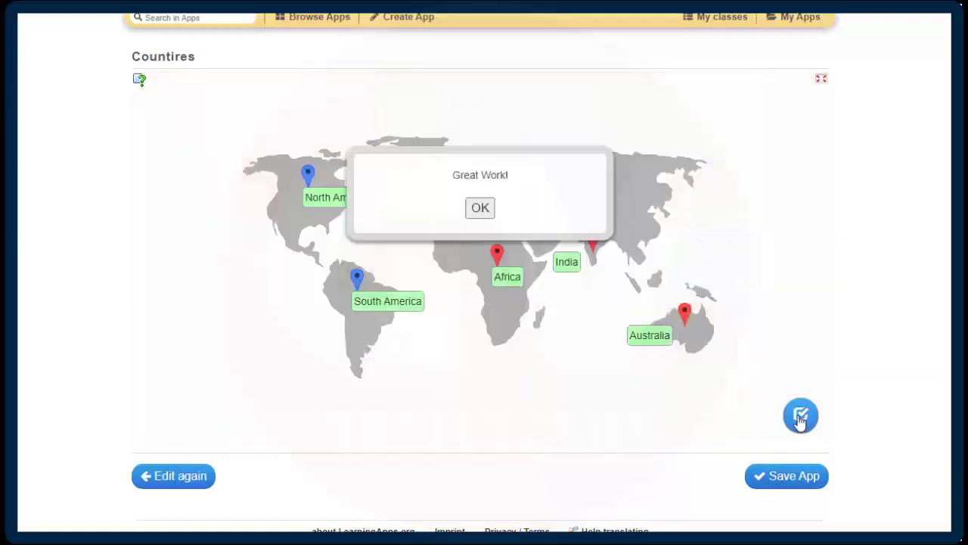
Save the app and locate Countires in the list of own apps
{"action": "left_click", "coordinate": [469, 211]}
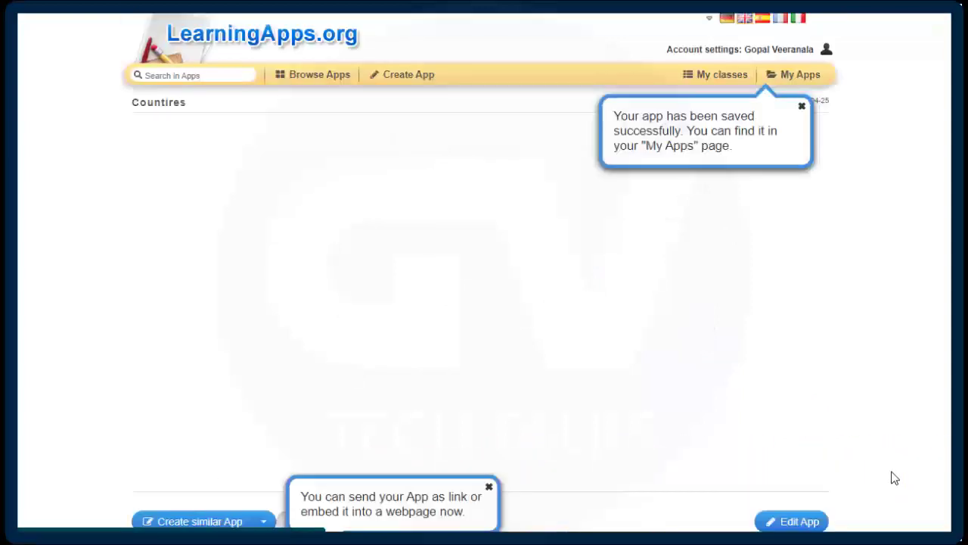
{"action": "left_click", "coordinate": [784, 79]}
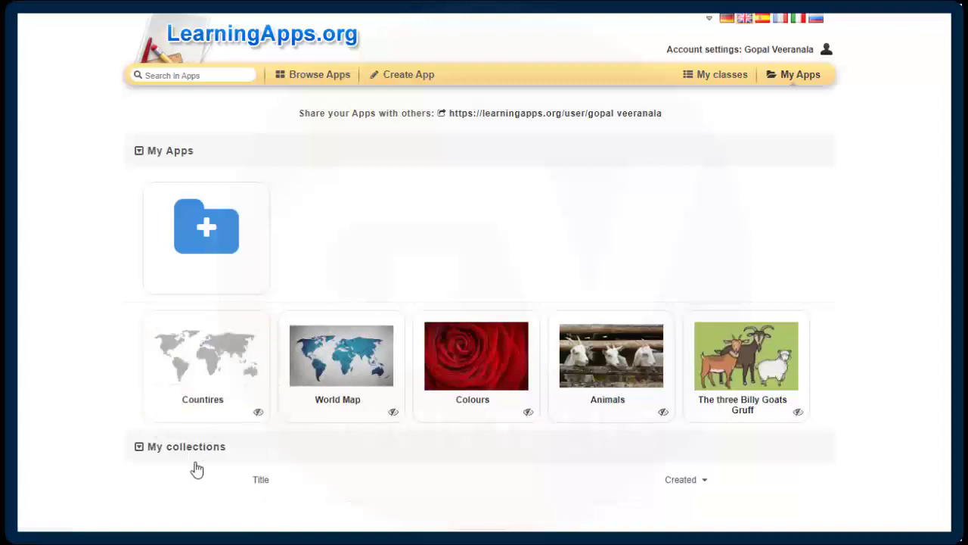
{"action": "mouse_move", "coordinate": [186, 401]}
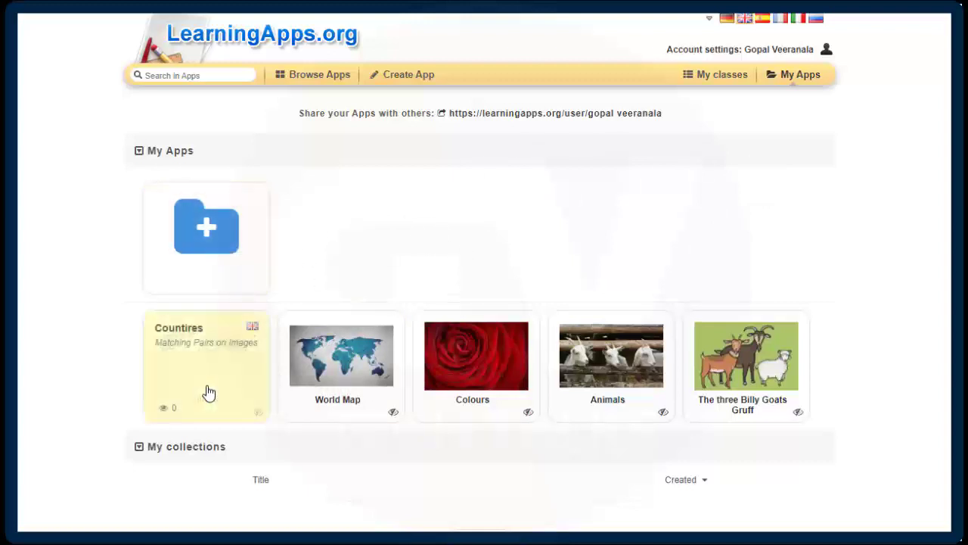
View the statistics of the Colours app in the list of own apps and close them
{"action": "mouse_move", "coordinate": [217, 401]}
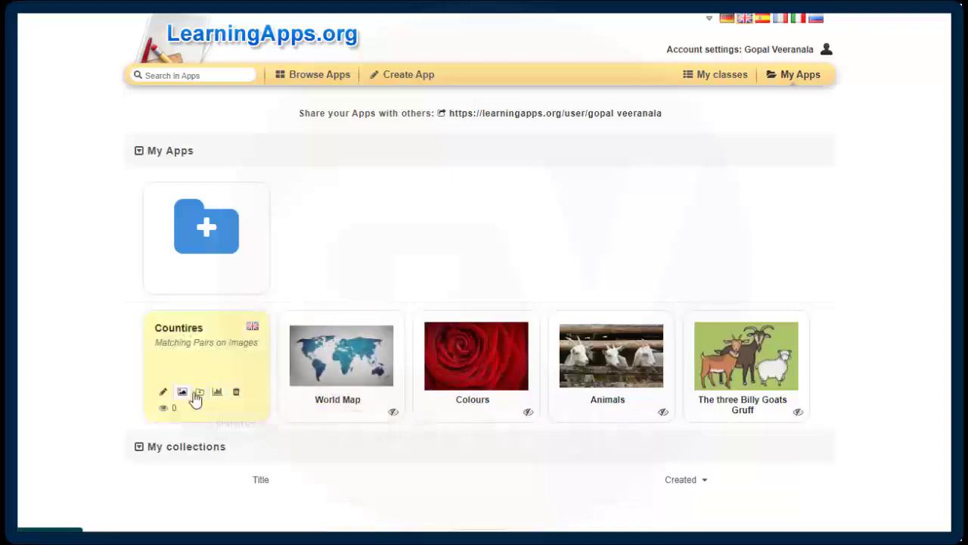
{"action": "mouse_move", "coordinate": [345, 390]}
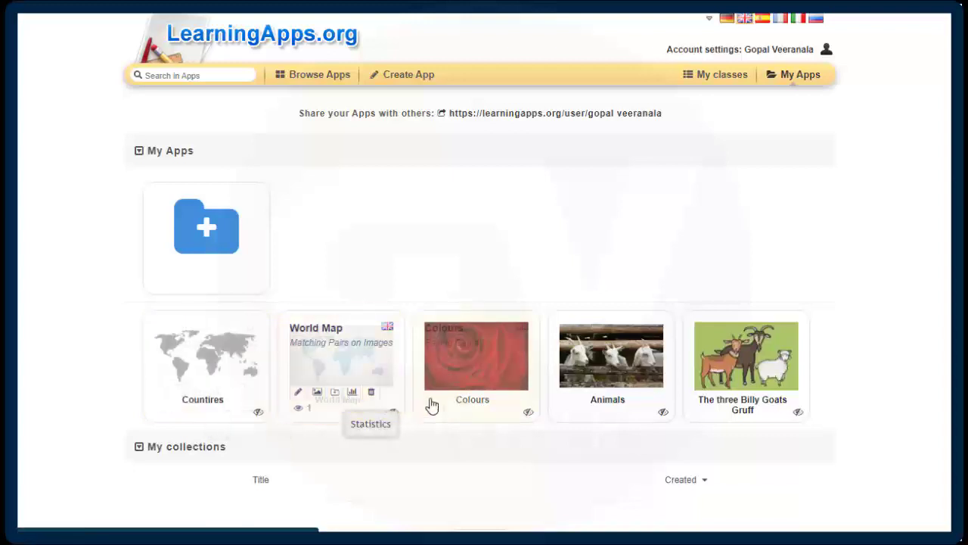
{"action": "left_click", "coordinate": [488, 393]}
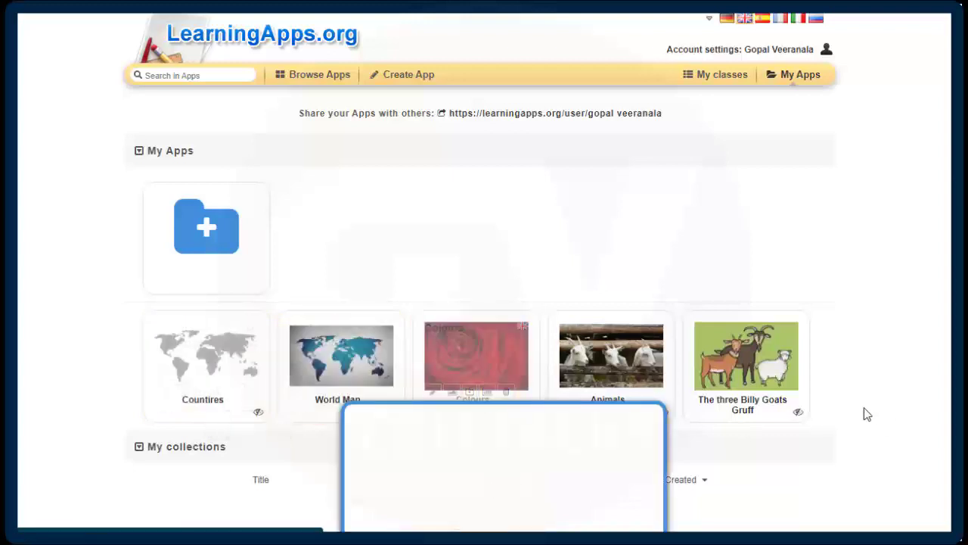
{"action": "scroll", "coordinate": [736, 368], "scroll_direction": "down", "scroll_amount": 1}
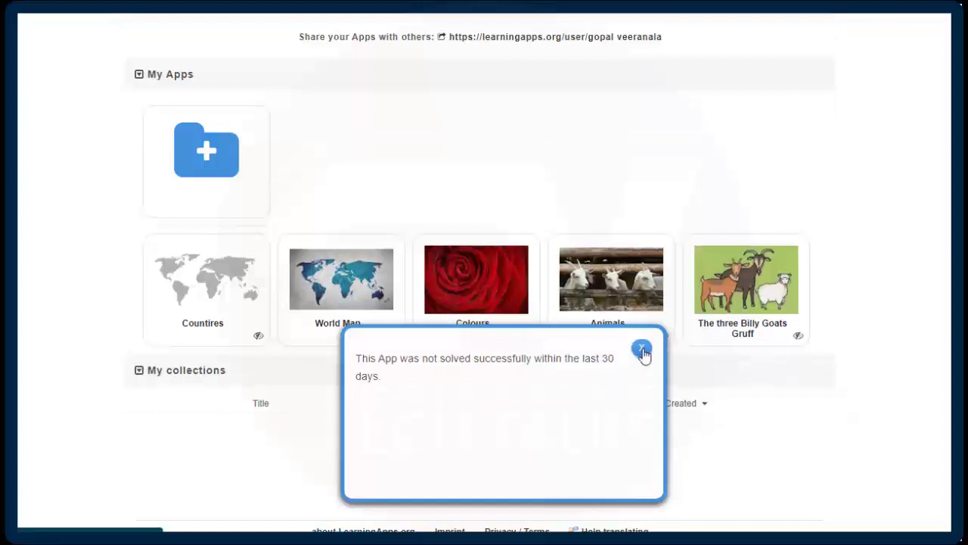
{"action": "left_click", "coordinate": [642, 347]}
View the statistics of the World Map app and close them
{"action": "mouse_move", "coordinate": [572, 332]}
{"action": "mouse_move", "coordinate": [325, 336]}
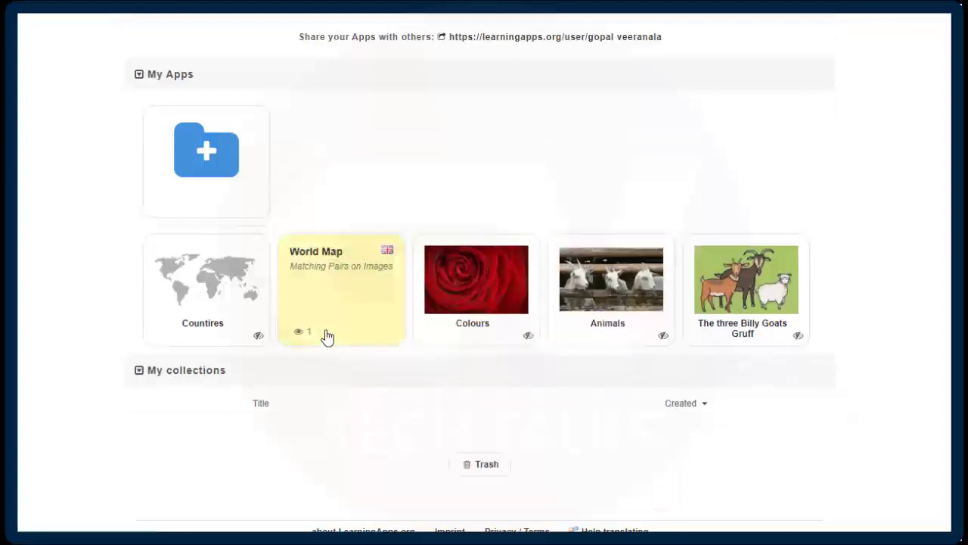
{"action": "left_click", "coordinate": [353, 320]}
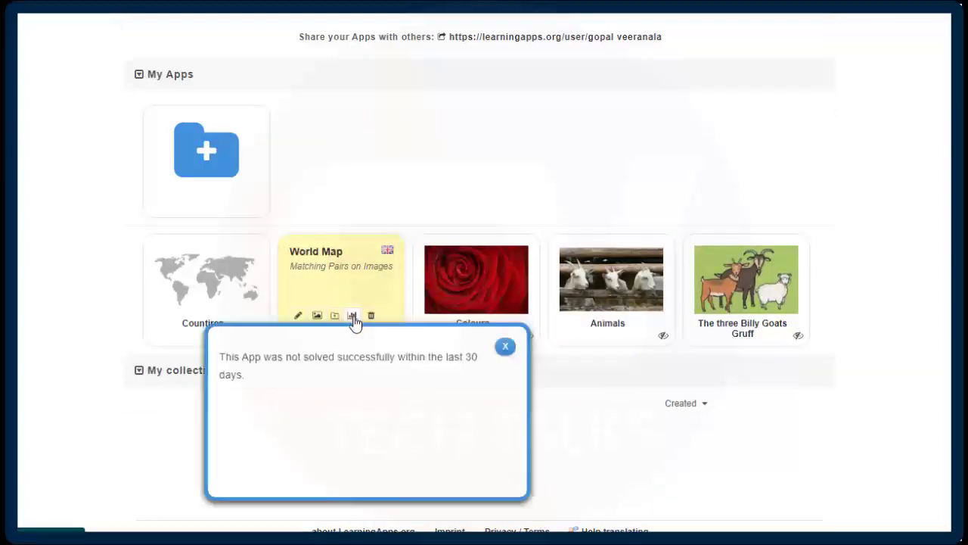
{"action": "left_click", "coordinate": [506, 347]}
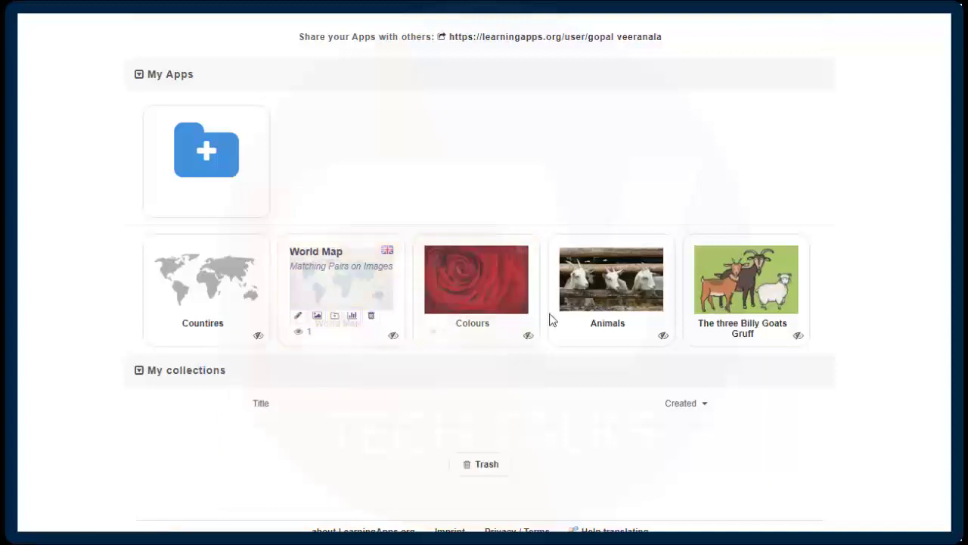
Open the Countires app from the list of own apps and dismiss its task message
{"action": "scroll", "coordinate": [340, 447], "scroll_direction": "up", "scroll_amount": 1}
{"action": "mouse_move", "coordinate": [208, 378]}
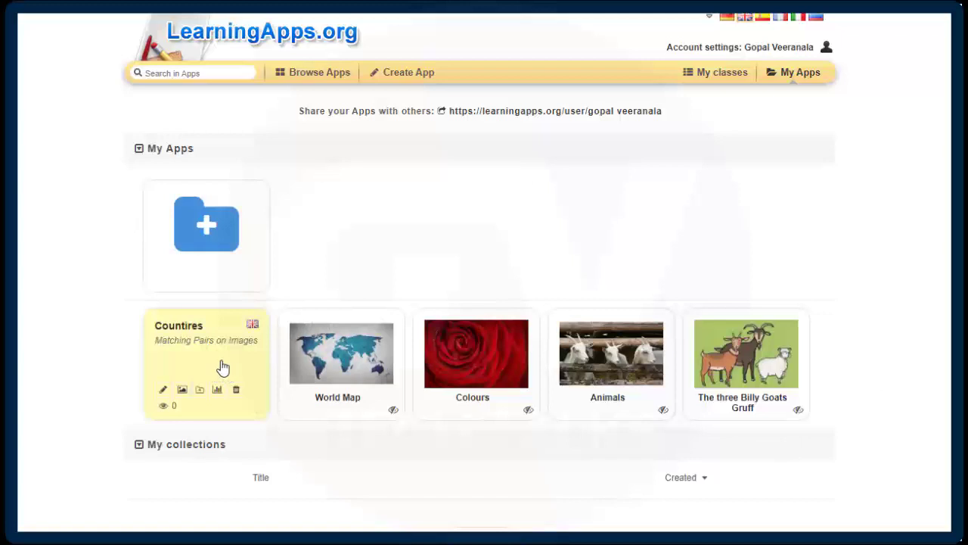
{"action": "left_click", "coordinate": [223, 367]}
{"action": "scroll", "coordinate": [740, 391], "scroll_direction": "down", "scroll_amount": 2}
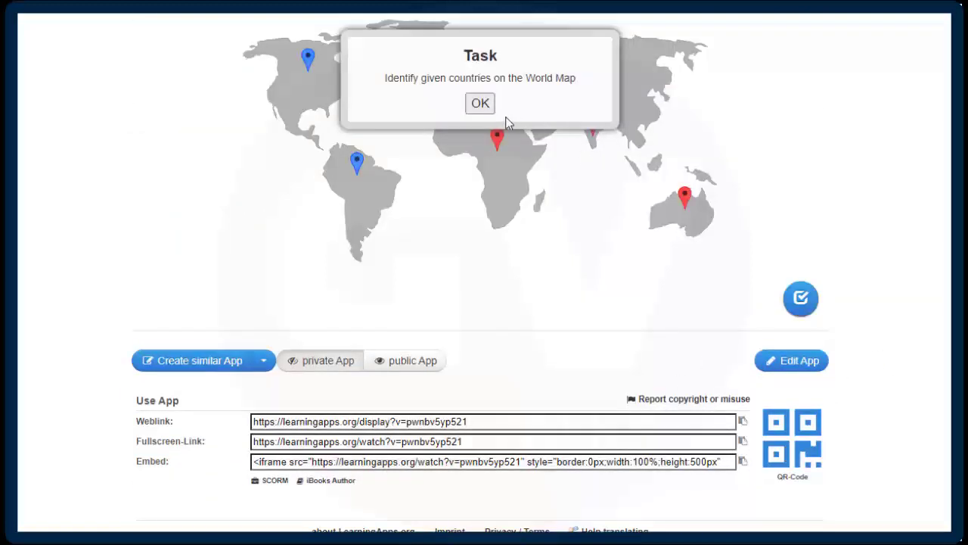
{"action": "left_click", "coordinate": [480, 102]}
Copy the weblink of the Countires app and its fullscreen link
{"action": "left_click", "coordinate": [743, 422]}
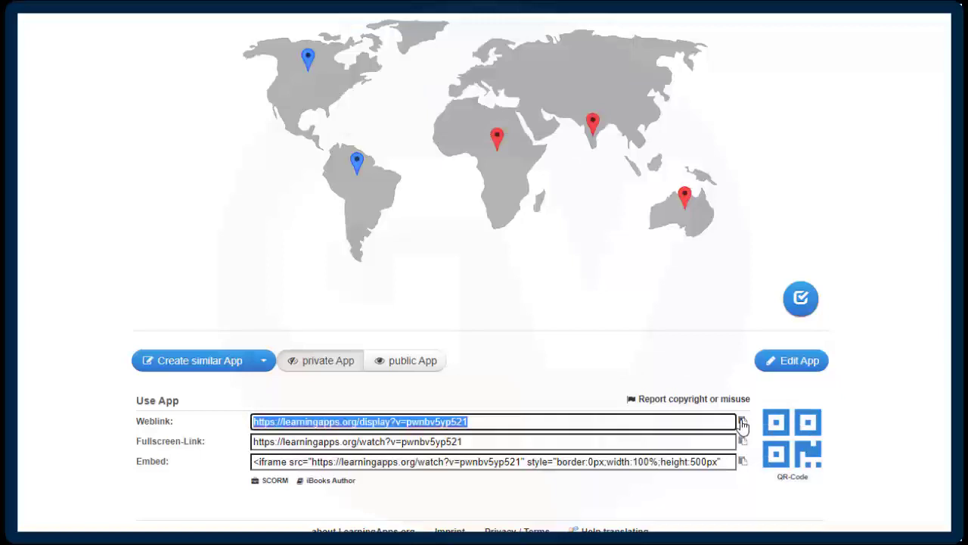
{"action": "left_click", "coordinate": [742, 444]}
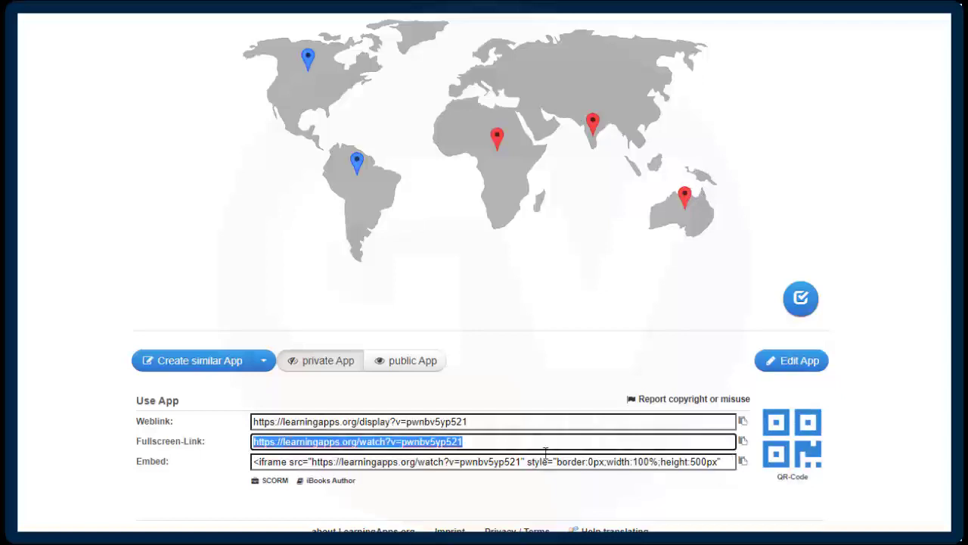
{"action": "left_click", "coordinate": [505, 461]}
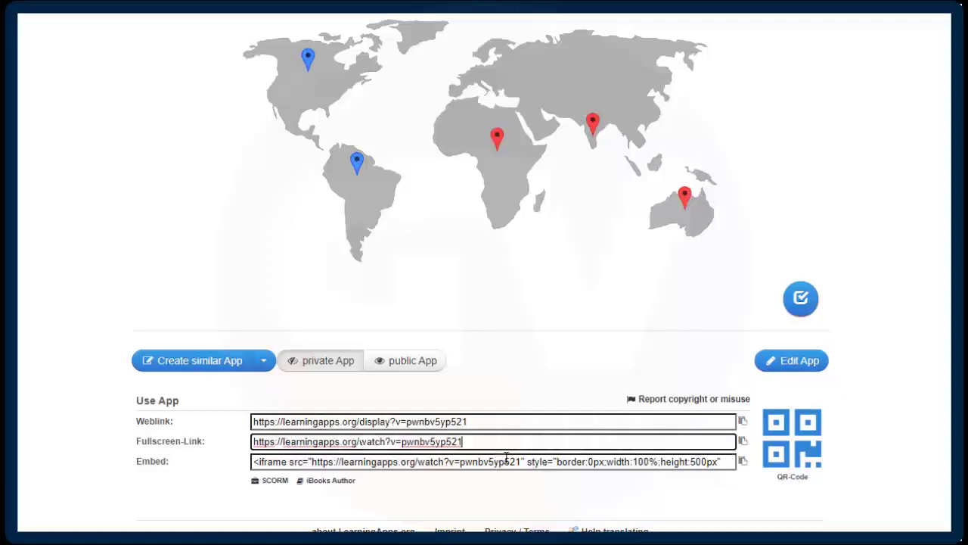
Display the enlarged QR code of the Countires app and close it
{"action": "left_click", "coordinate": [807, 450]}
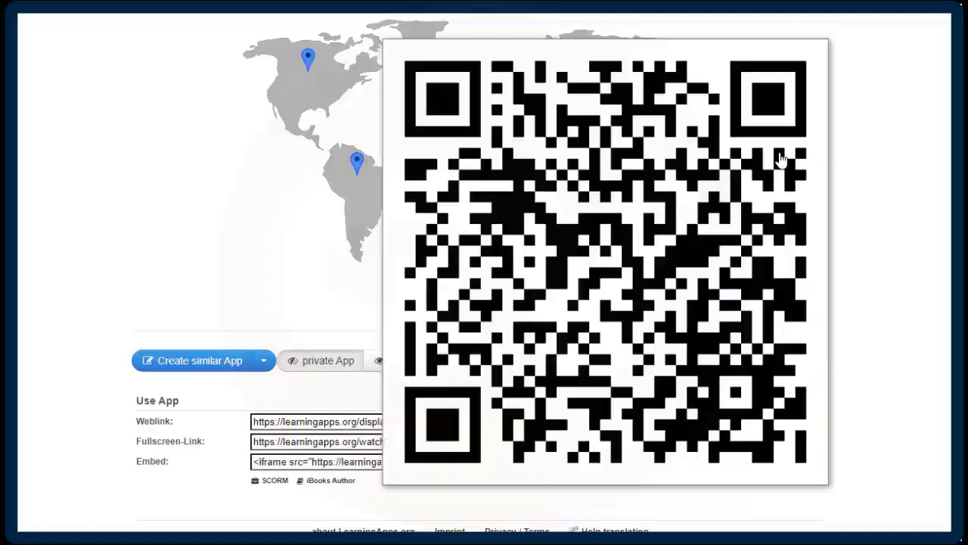
{"action": "left_click", "coordinate": [882, 208]}
{"action": "scroll", "coordinate": [889, 294], "scroll_direction": "up", "scroll_amount": 2}
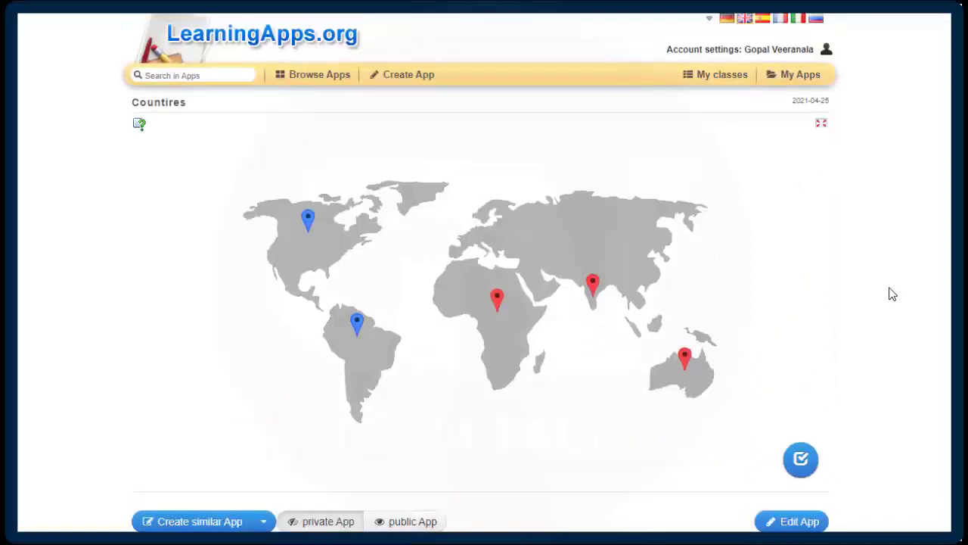
{"action": "scroll", "coordinate": [885, 290], "scroll_direction": "down", "scroll_amount": 2}
{"action": "scroll", "coordinate": [881, 288], "scroll_direction": "up", "scroll_amount": 2}
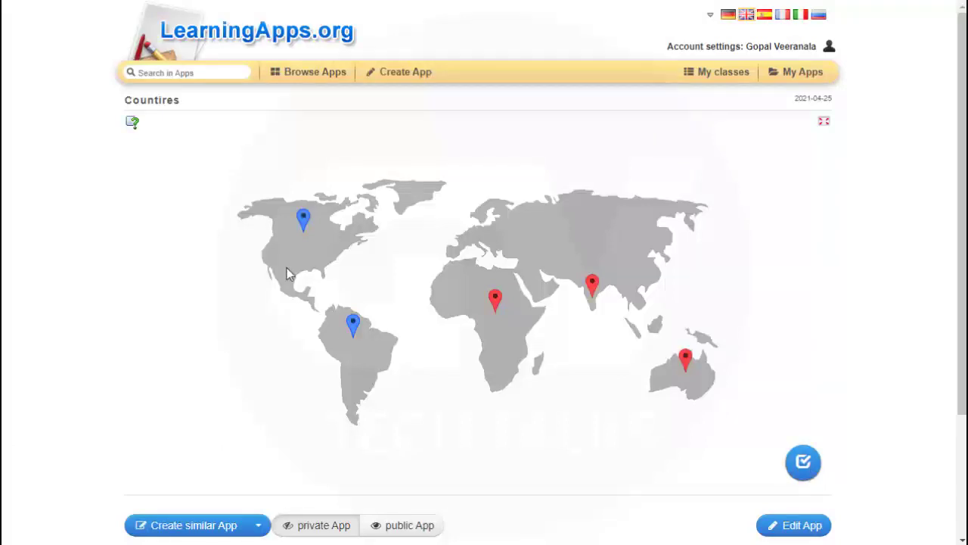
Assign Africa and India to their matching red markers in the saved app
{"action": "left_click", "coordinate": [495, 304]}
{"action": "left_click", "coordinate": [233, 319]}
{"action": "left_click", "coordinate": [593, 286]}
{"action": "left_click", "coordinate": [508, 316]}
Assign South America to its blue marker and Australia to its red marker
{"action": "left_click", "coordinate": [685, 363]}
{"action": "left_click", "coordinate": [706, 318]}
{"action": "left_click", "coordinate": [352, 330]}
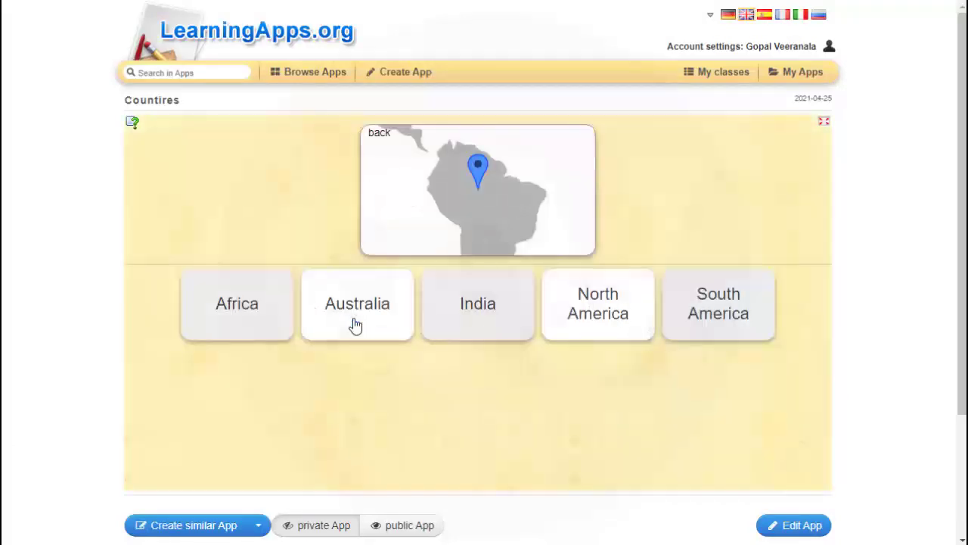
{"action": "left_click", "coordinate": [713, 326]}
{"action": "left_click", "coordinate": [687, 364]}
{"action": "left_click", "coordinate": [372, 308]}
Assign North America to the remaining blue marker, check the solution and dismiss the feedback
{"action": "left_click", "coordinate": [305, 224]}
{"action": "left_click", "coordinate": [625, 306]}
{"action": "left_click", "coordinate": [804, 462]}
{"action": "left_click", "coordinate": [482, 255]}
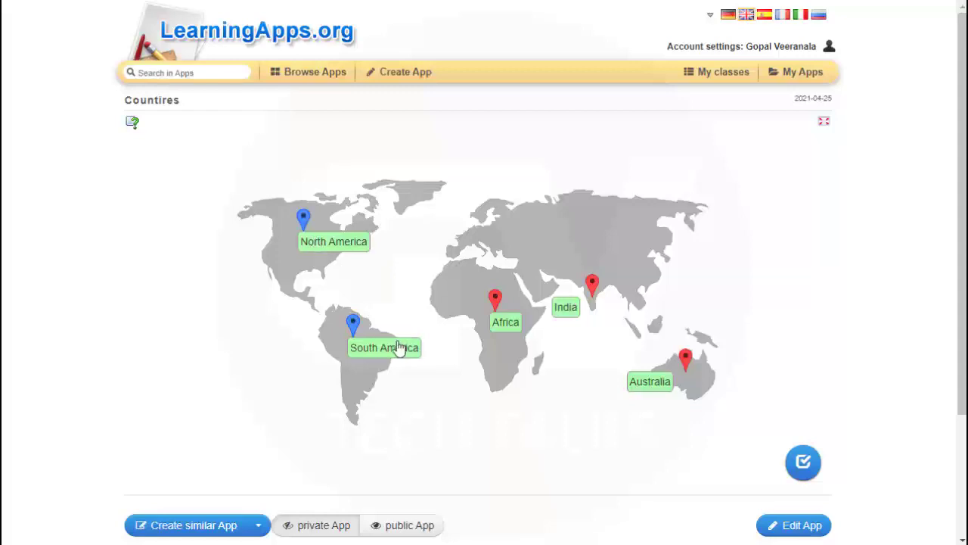